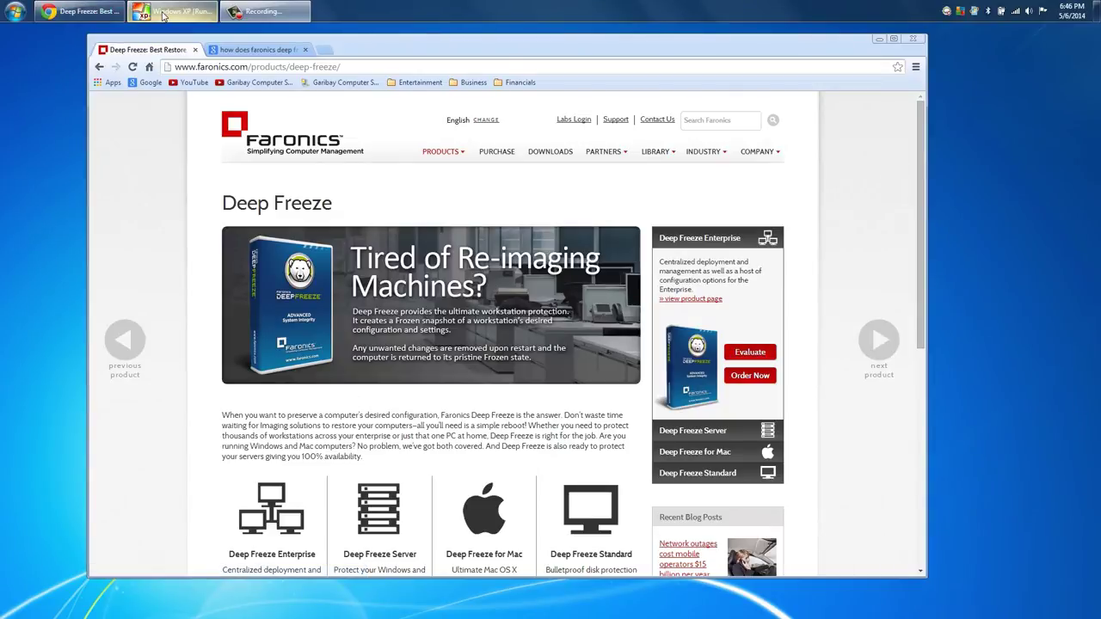
# - Bring up the Local Disk (C:) drive window beside the Faronics_DFS desktop folder
pyautogui.click(172, 11)
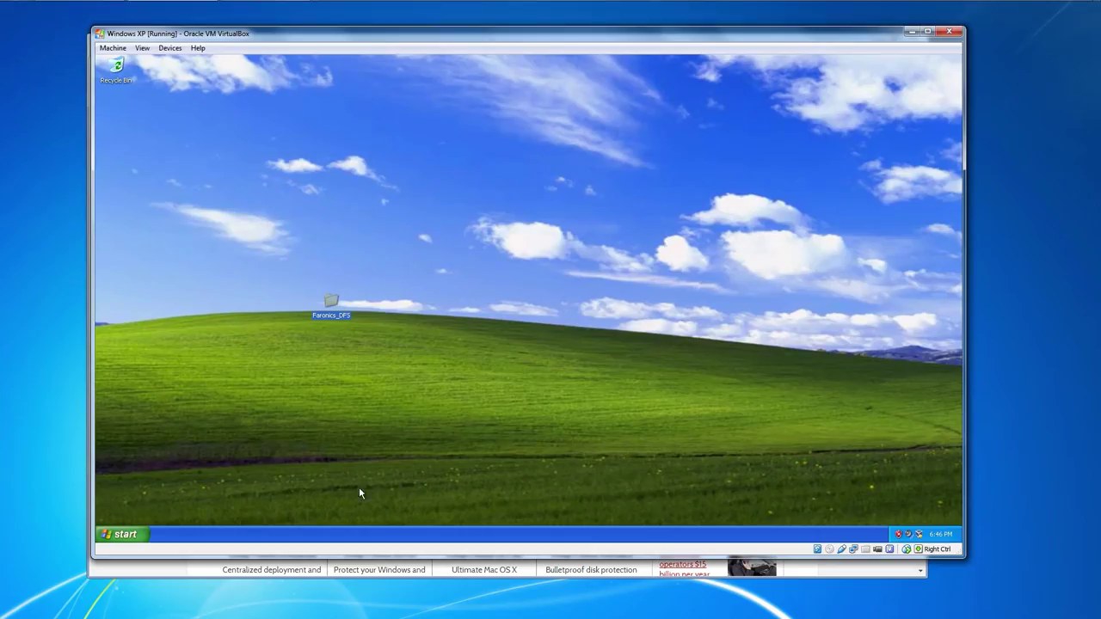
pyautogui.doubleClick(331, 311)
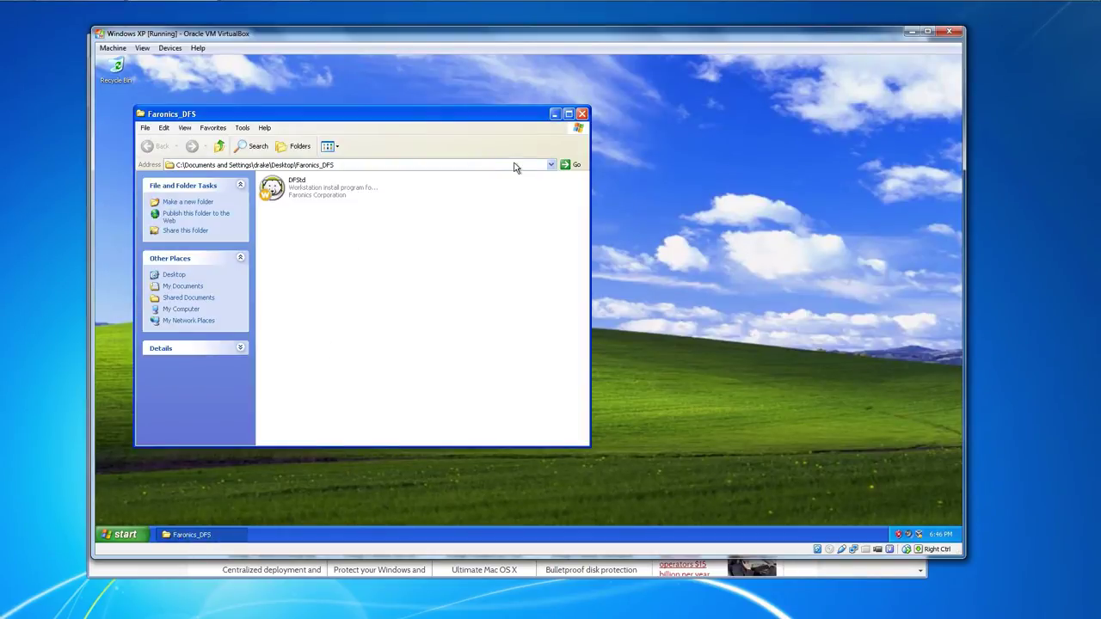
pyautogui.click(581, 114)
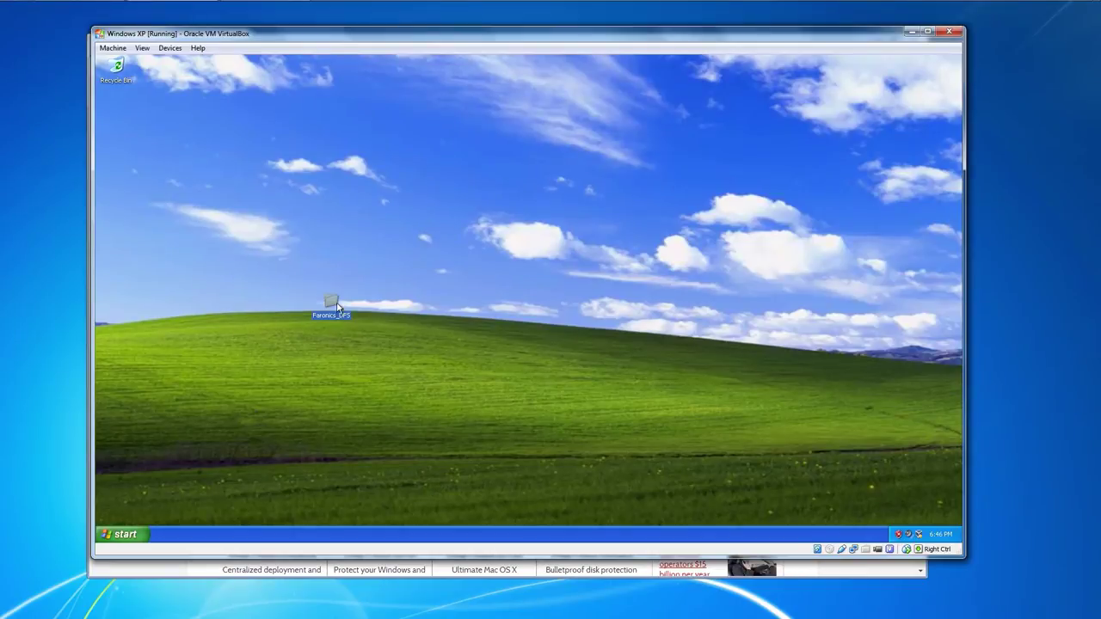
pyautogui.moveTo(261, 355); pyautogui.dragTo(368, 360)
pyautogui.click(121, 534)
pyautogui.doubleClick(368, 360)
pyautogui.doubleClick(301, 275)
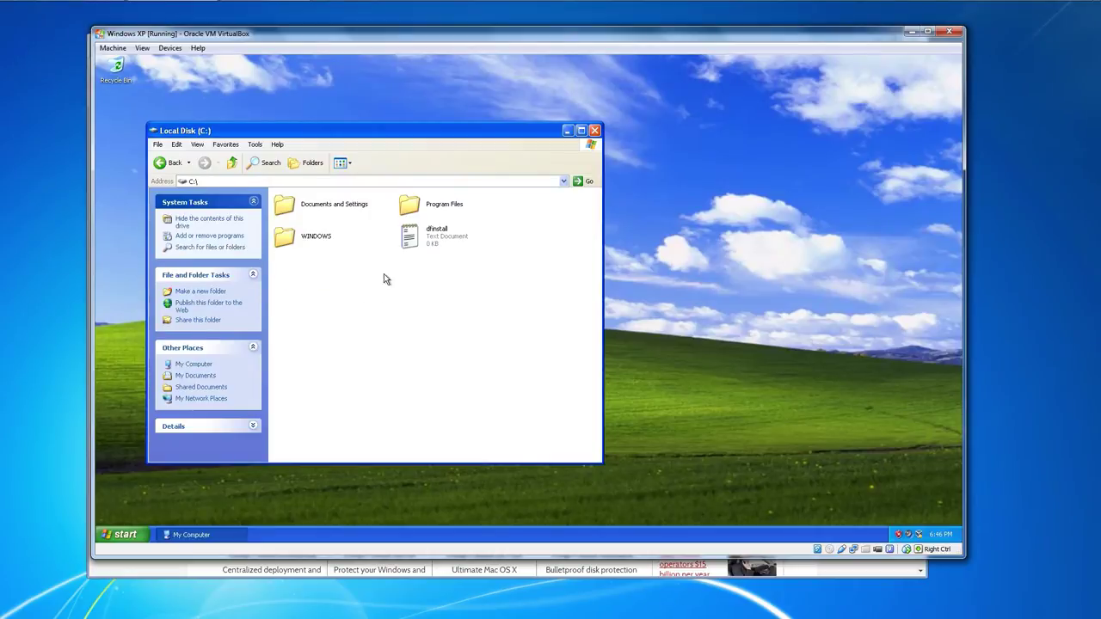
# - Move Faronics_DFS into C:\Program Files and open it there
pyautogui.moveTo(348, 133); pyautogui.dragTo(578, 115)
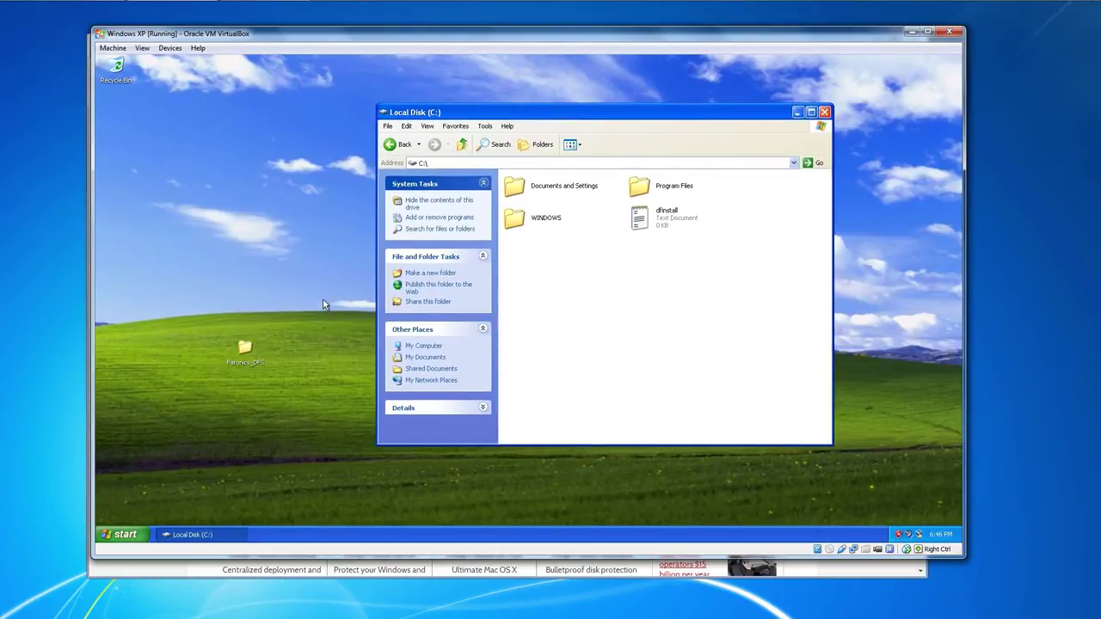
pyautogui.moveTo(250, 352); pyautogui.dragTo(668, 191)
pyautogui.moveTo(581, 123); pyautogui.dragTo(471, 132)
pyautogui.doubleClick(531, 201)
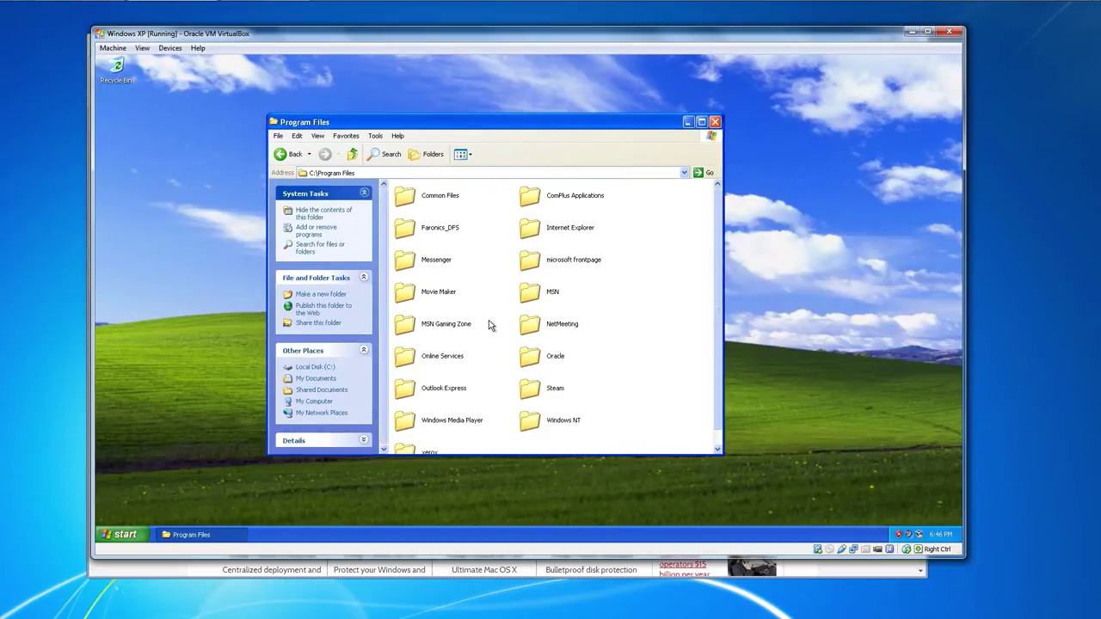
pyautogui.doubleClick(428, 229)
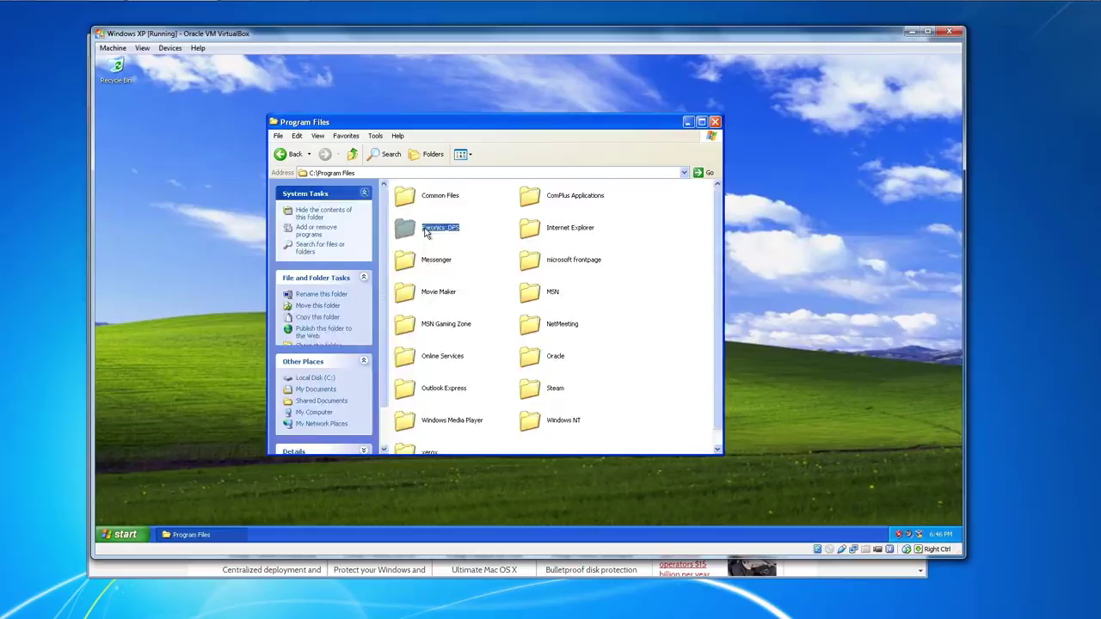
# - Launch the DFStd installer and accept the Deep Freeze license agreement
pyautogui.doubleClick(441, 203)
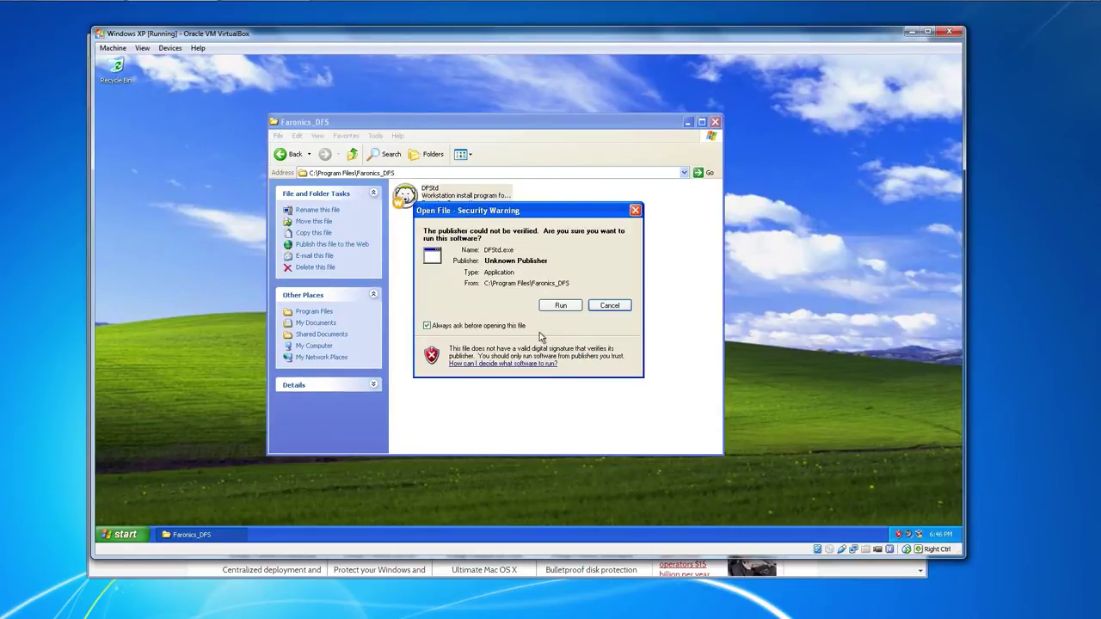
pyautogui.click(556, 308)
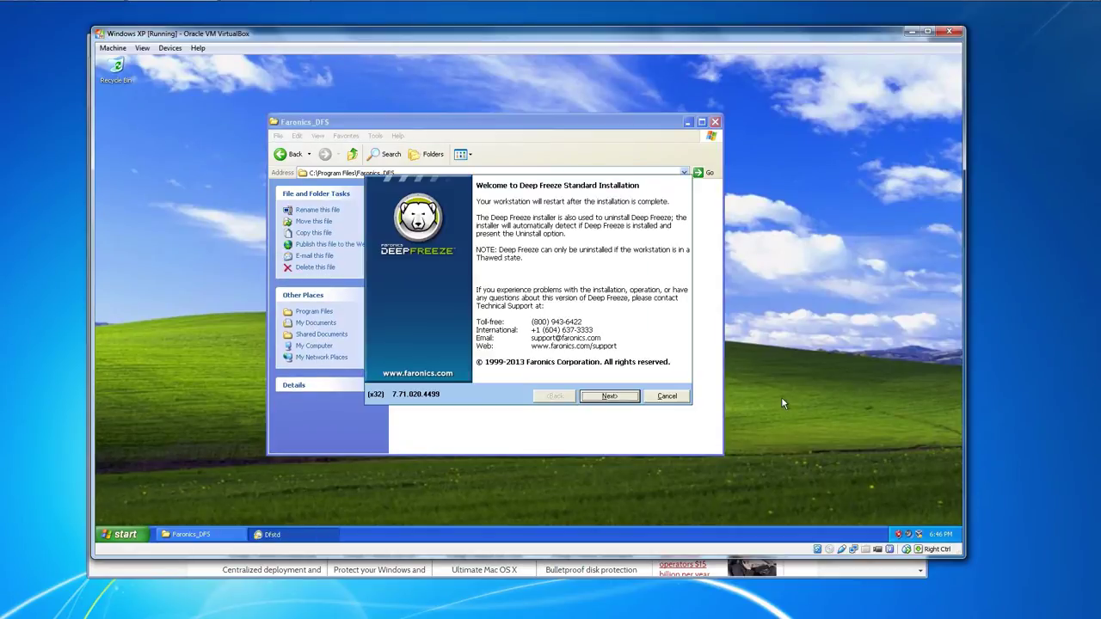
pyautogui.click(635, 396)
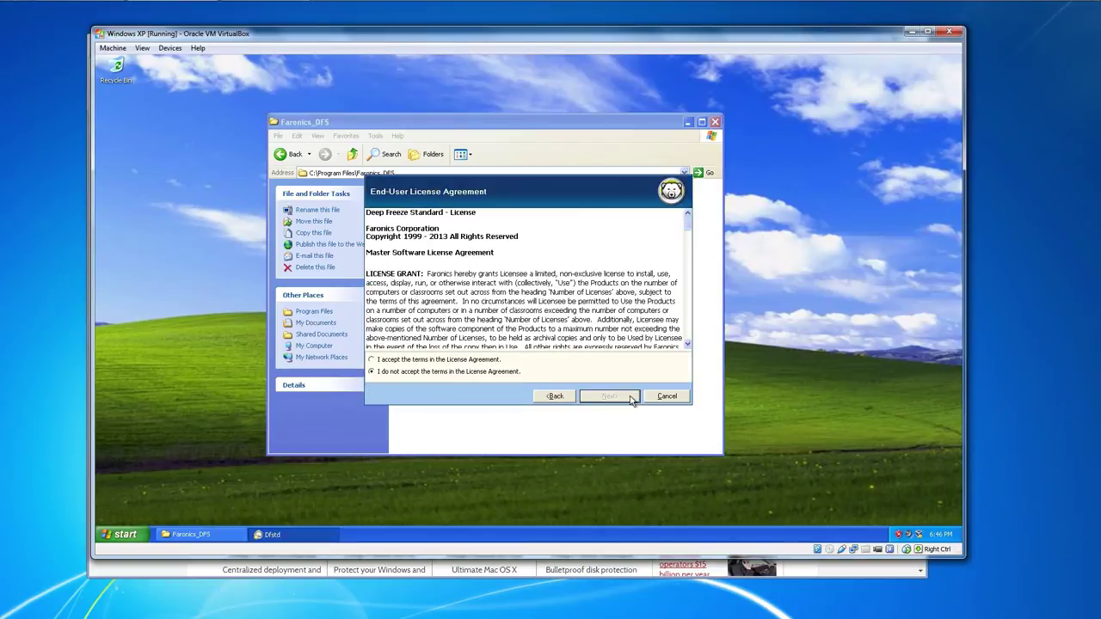
pyautogui.click(461, 360)
pyautogui.click(606, 397)
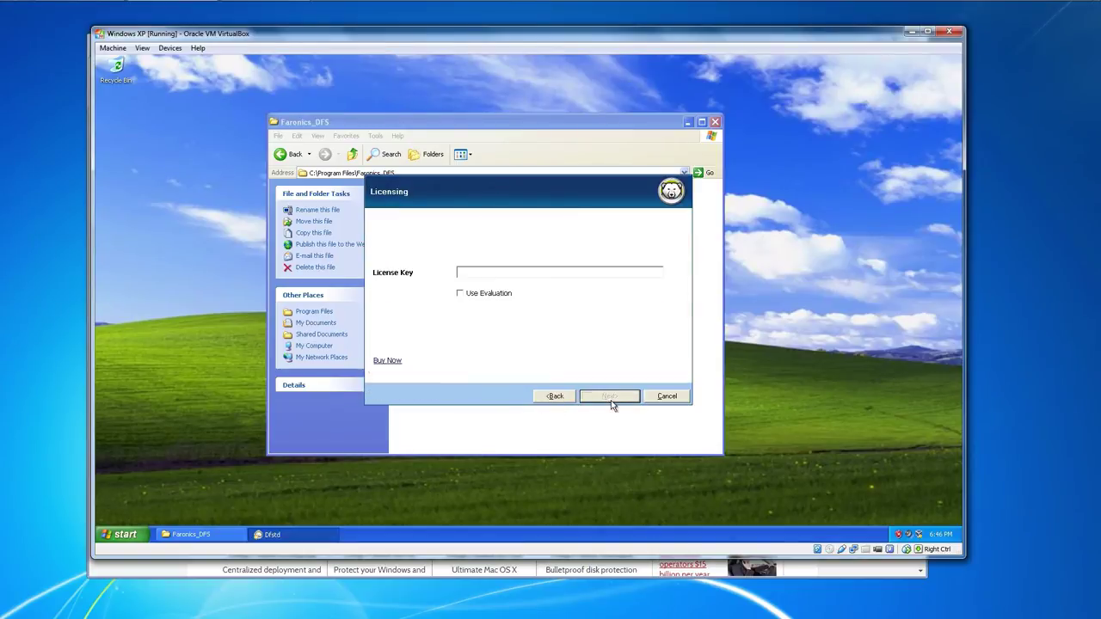
# - Choose the evaluation edition, keep drive C: Frozen, and install
pyautogui.click(471, 298)
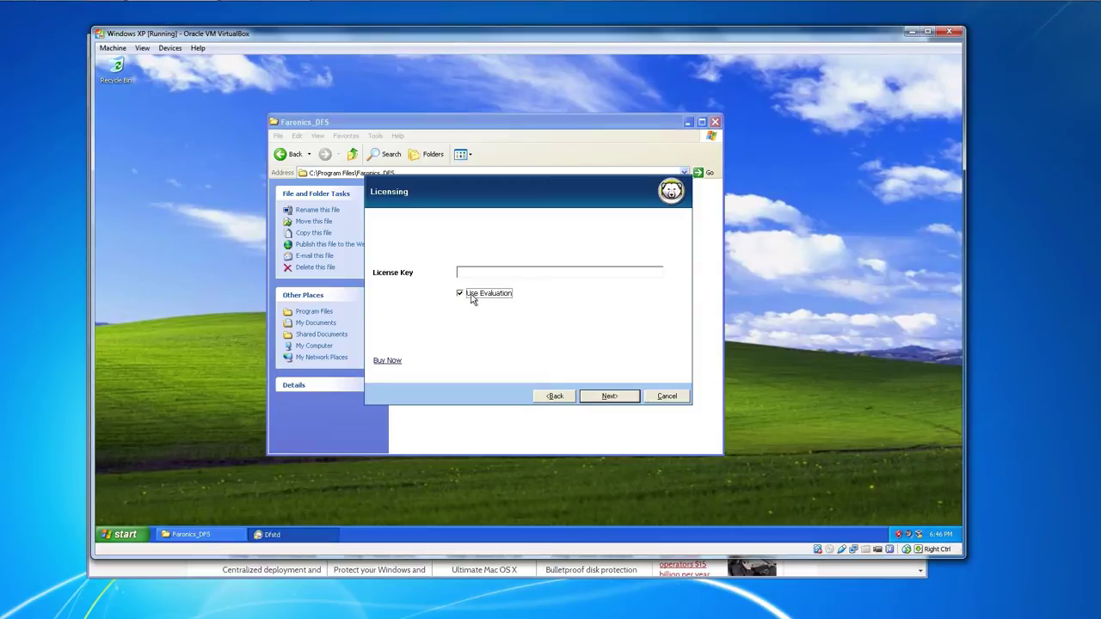
pyautogui.click(611, 398)
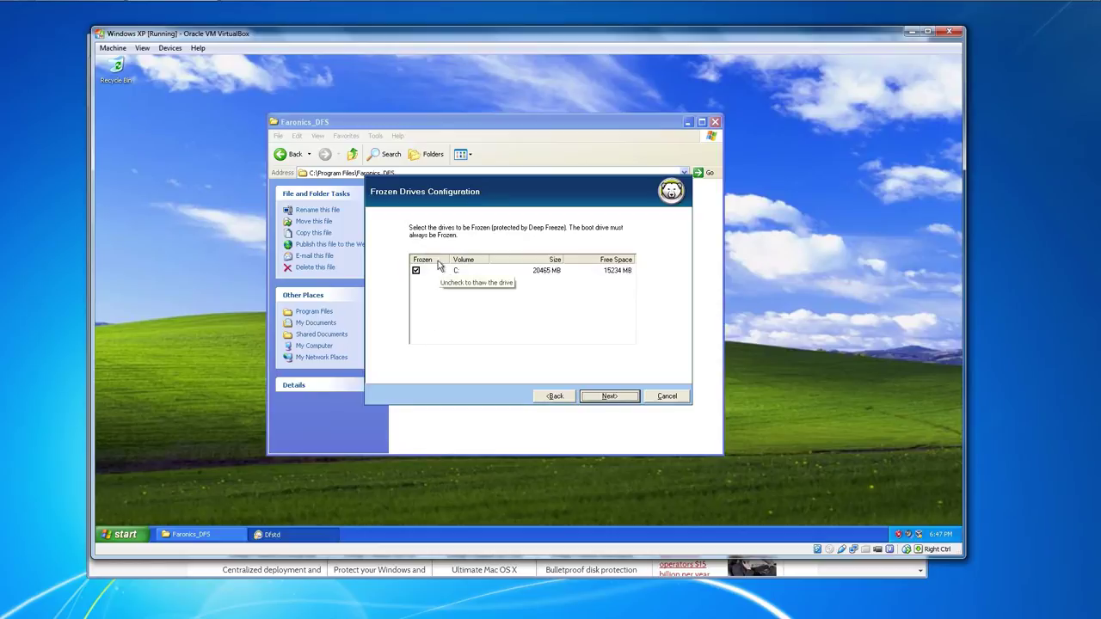
pyautogui.click(607, 398)
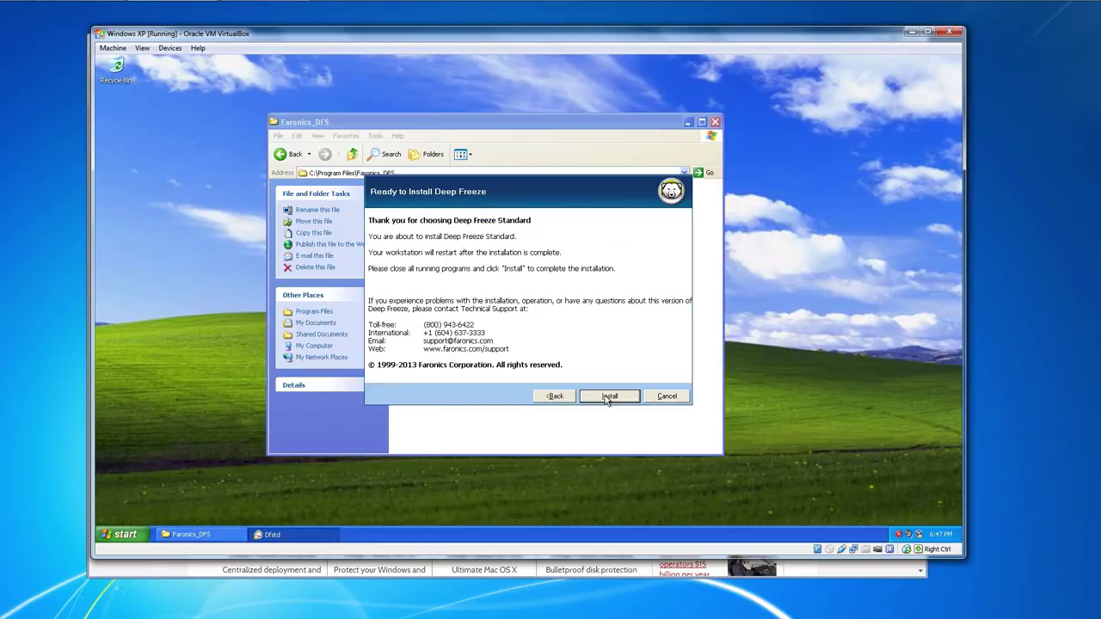
pyautogui.click(607, 397)
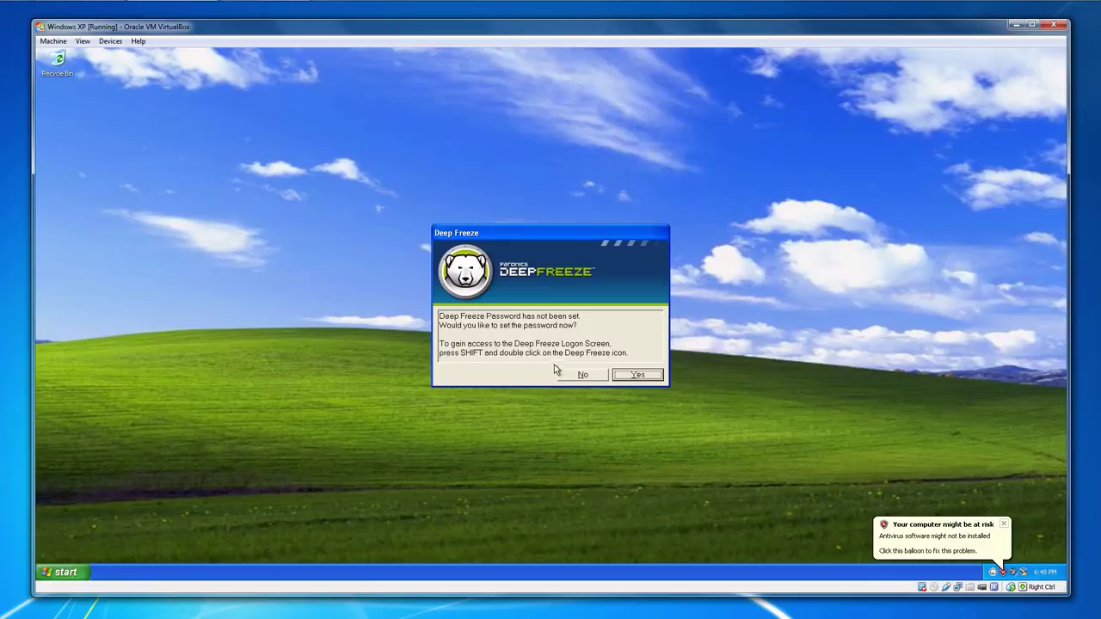
# - Set a Deep Freeze password, save the configuration and accept the reboot
pyautogui.press('Return')
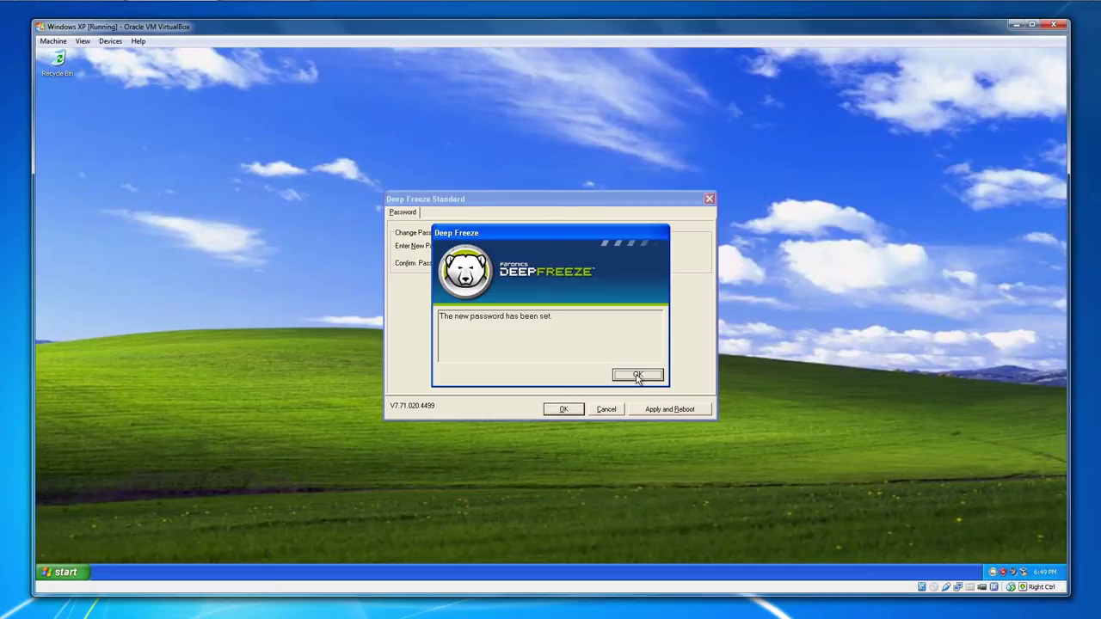
pyautogui.click(637, 377)
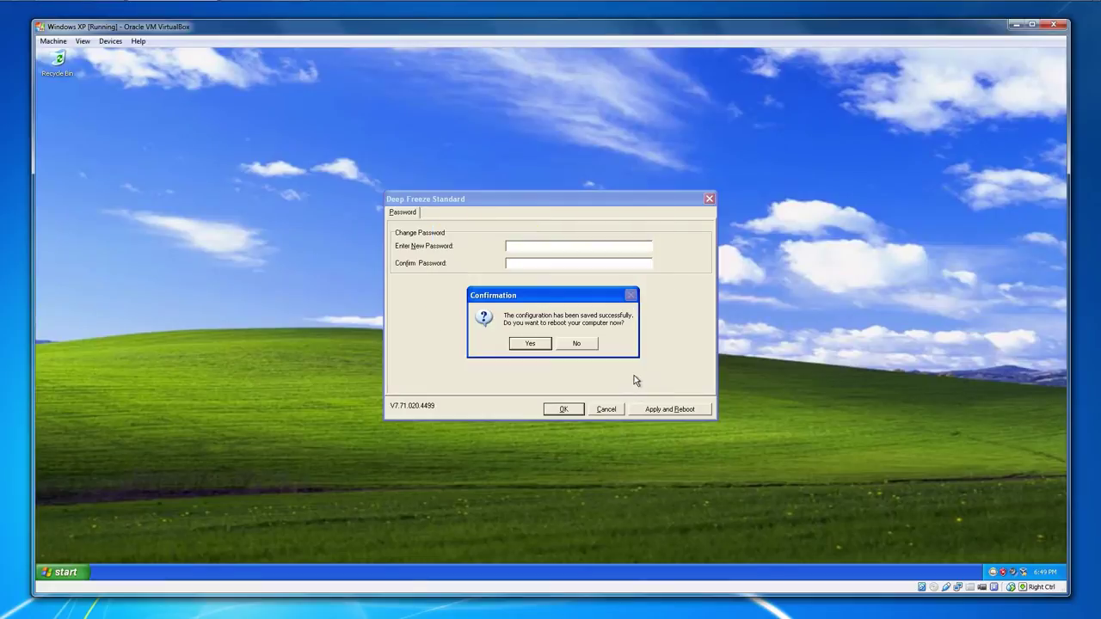
pyautogui.click(532, 344)
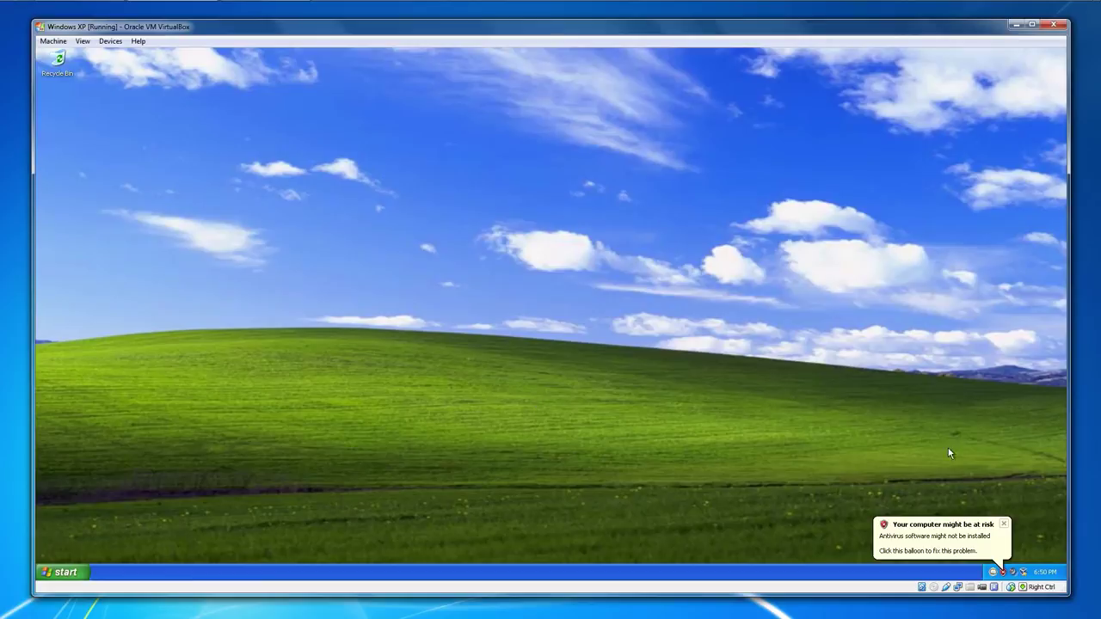
# - Dismiss the antivirus warning balloon and bring up the Start menu
pyautogui.click(1004, 524)
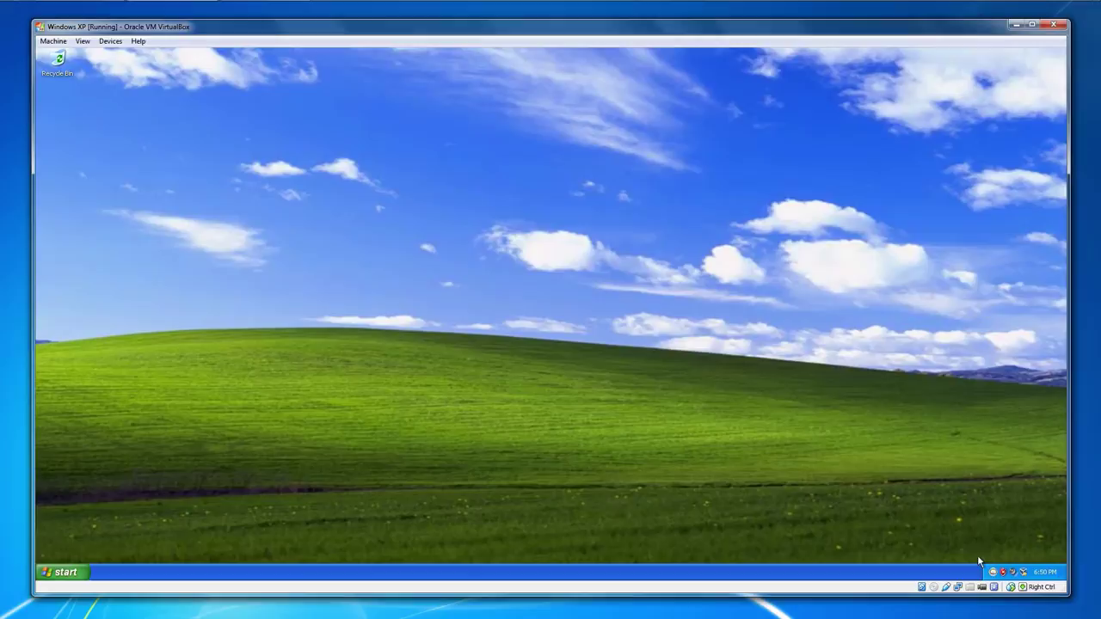
pyautogui.click(61, 571)
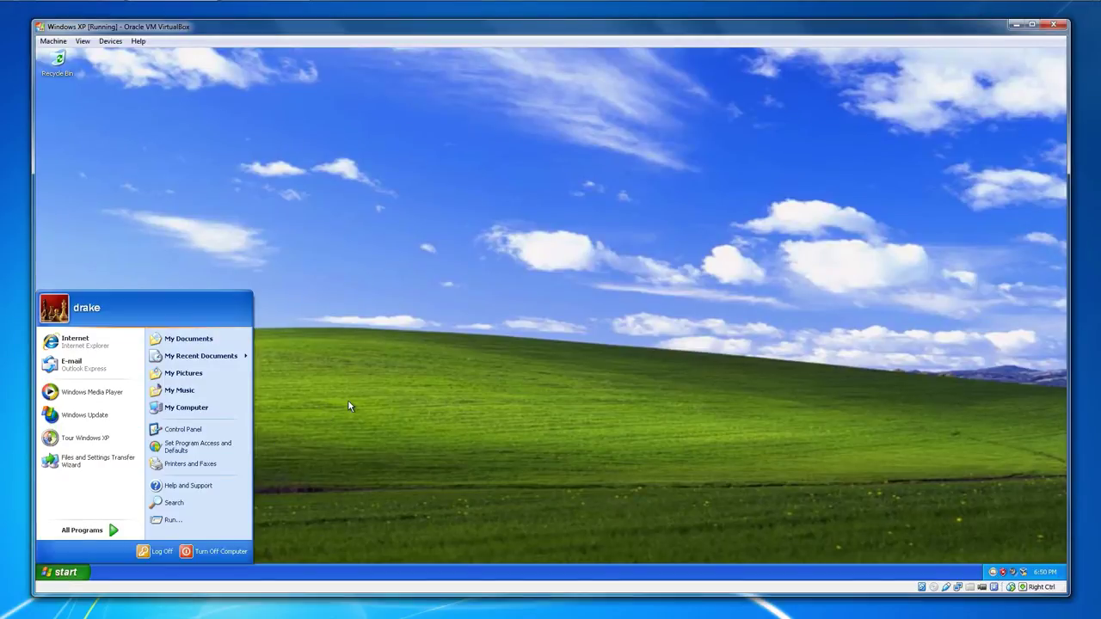
# - Run appwiz.cpl and uninstall Steam from Add or Remove Programs
pyautogui.click(196, 521)
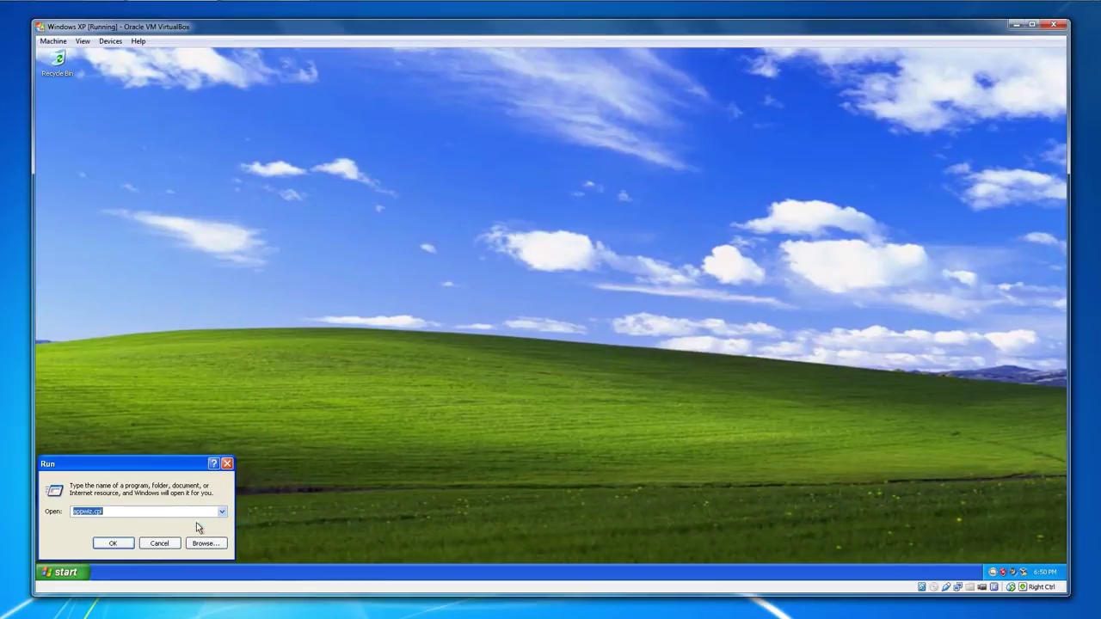
pyautogui.click(114, 542)
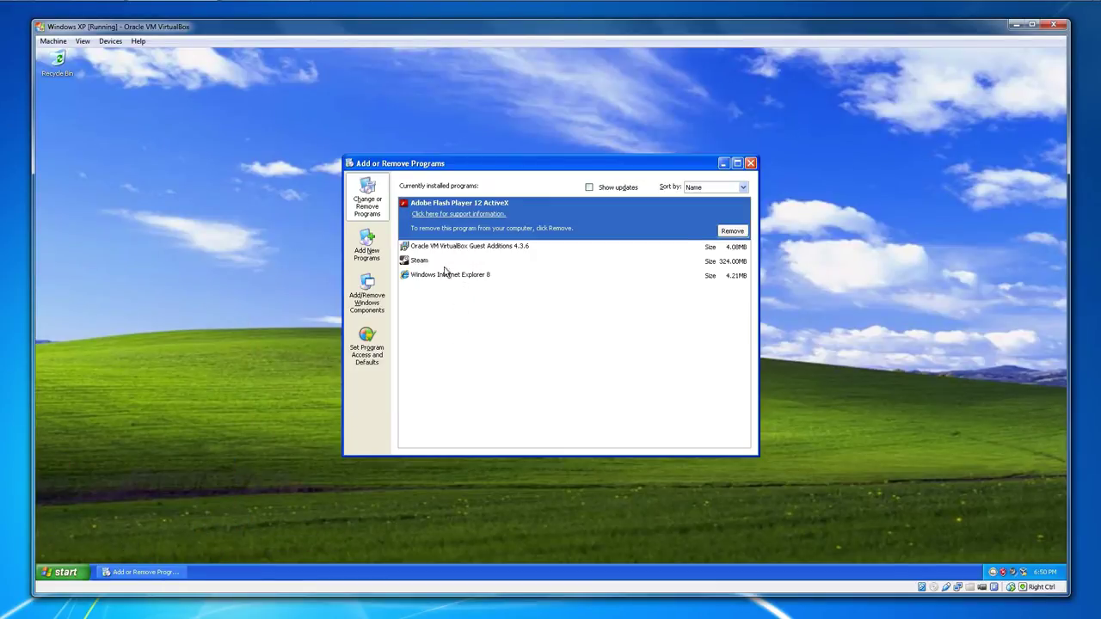
pyautogui.click(447, 260)
pyautogui.click(730, 262)
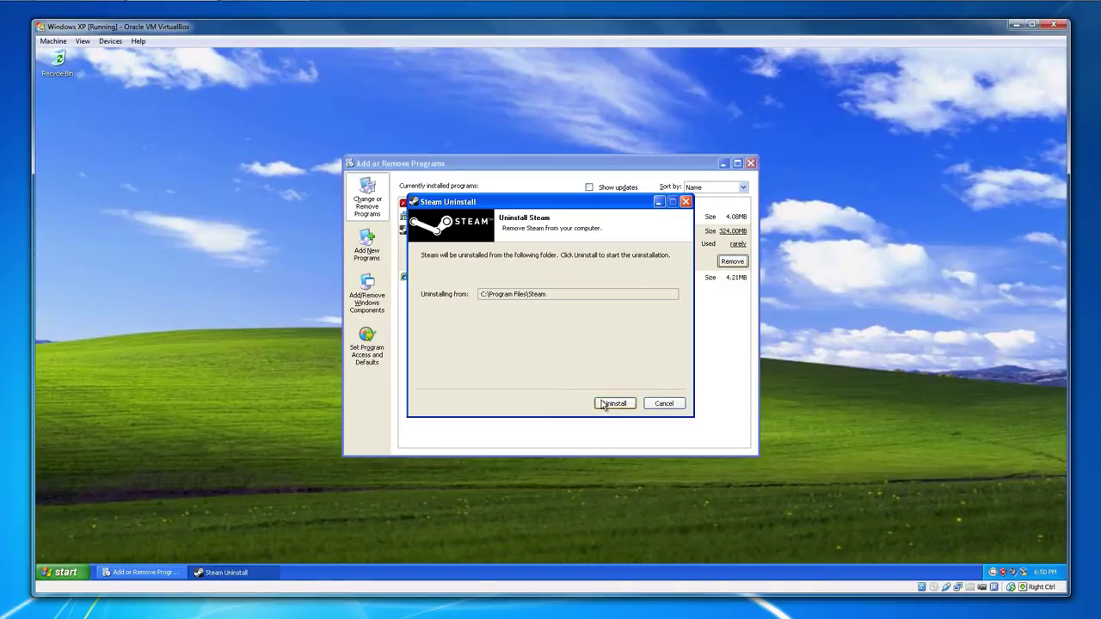
pyautogui.click(607, 401)
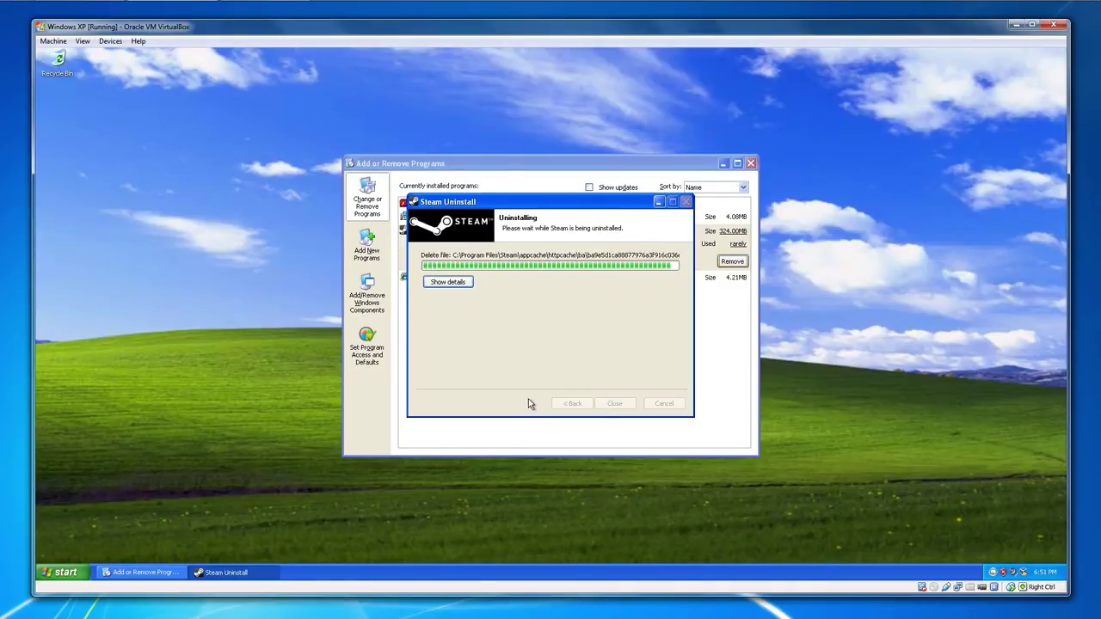
# - Uninstall Adobe Flash Player, then refresh the desktop
pyautogui.click(732, 232)
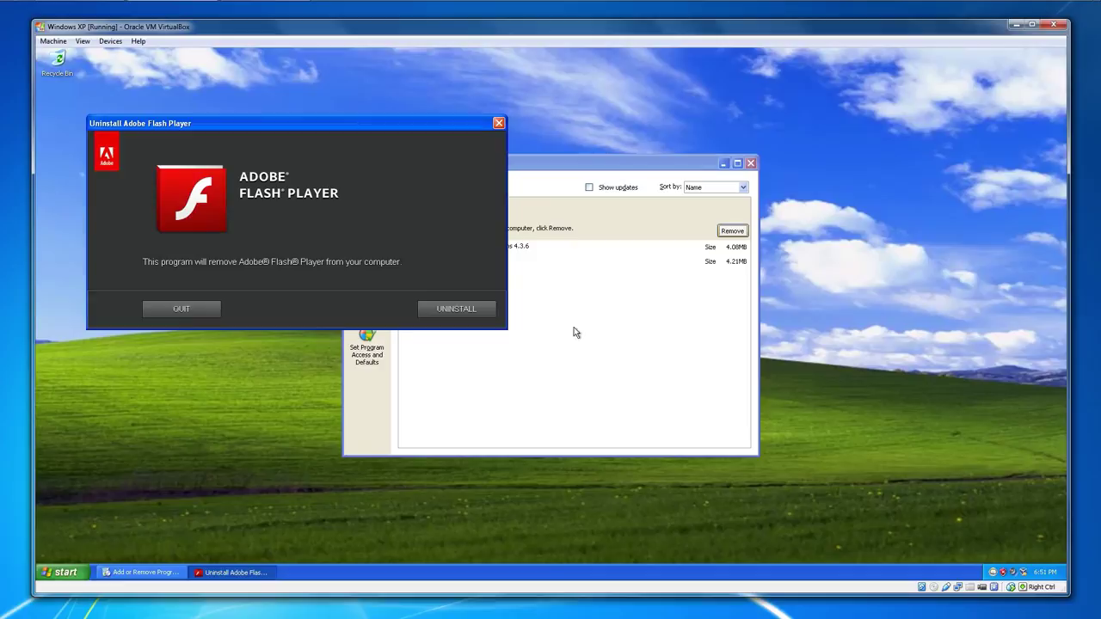
pyautogui.click(463, 311)
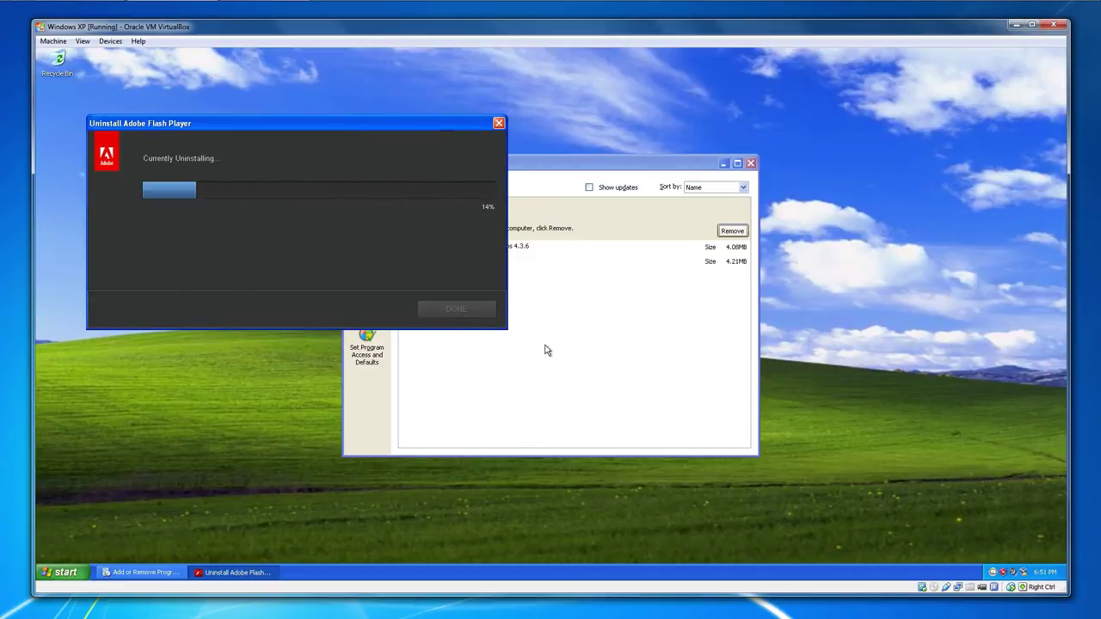
pyautogui.rightClick(224, 254)
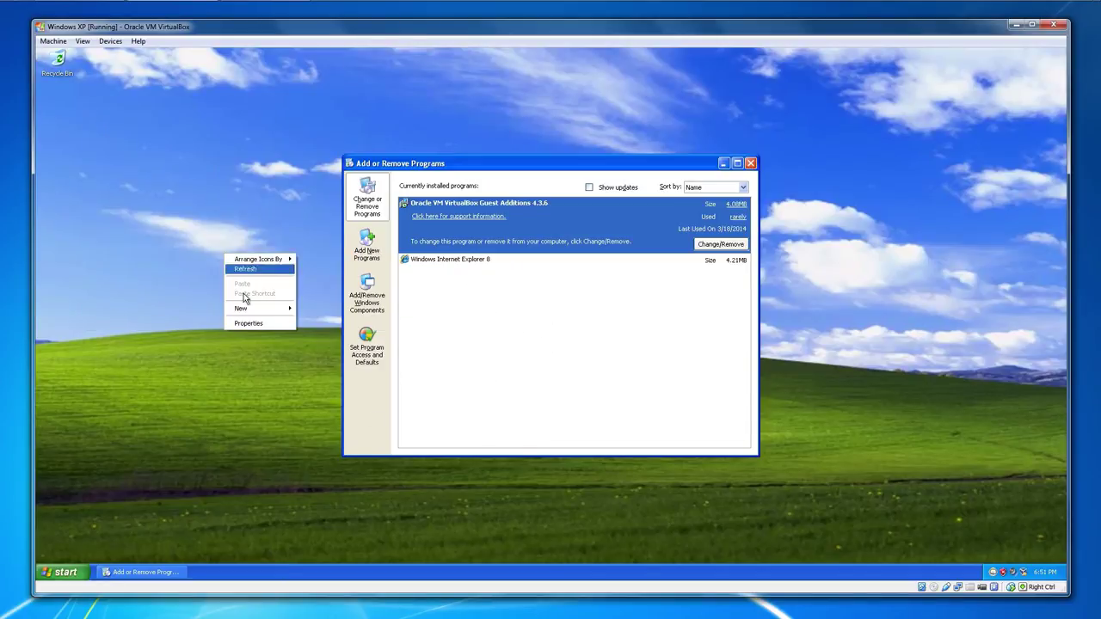
# - Create a New Text Document on the desktop and close Add or Remove Programs
pyautogui.moveTo(258, 308)
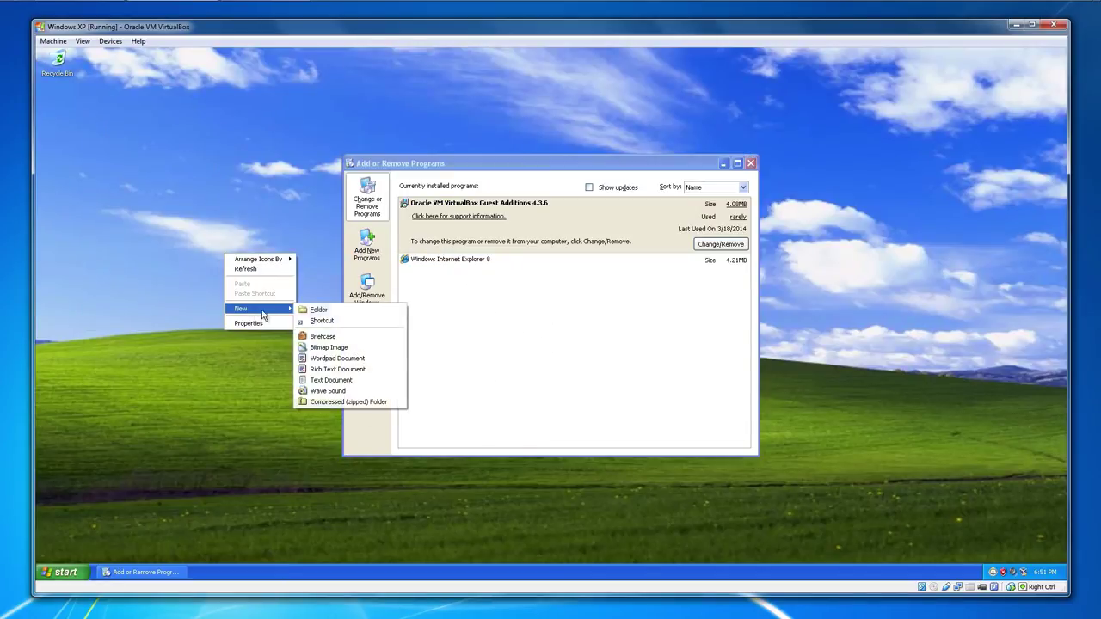
pyautogui.click(338, 380)
pyautogui.click(750, 162)
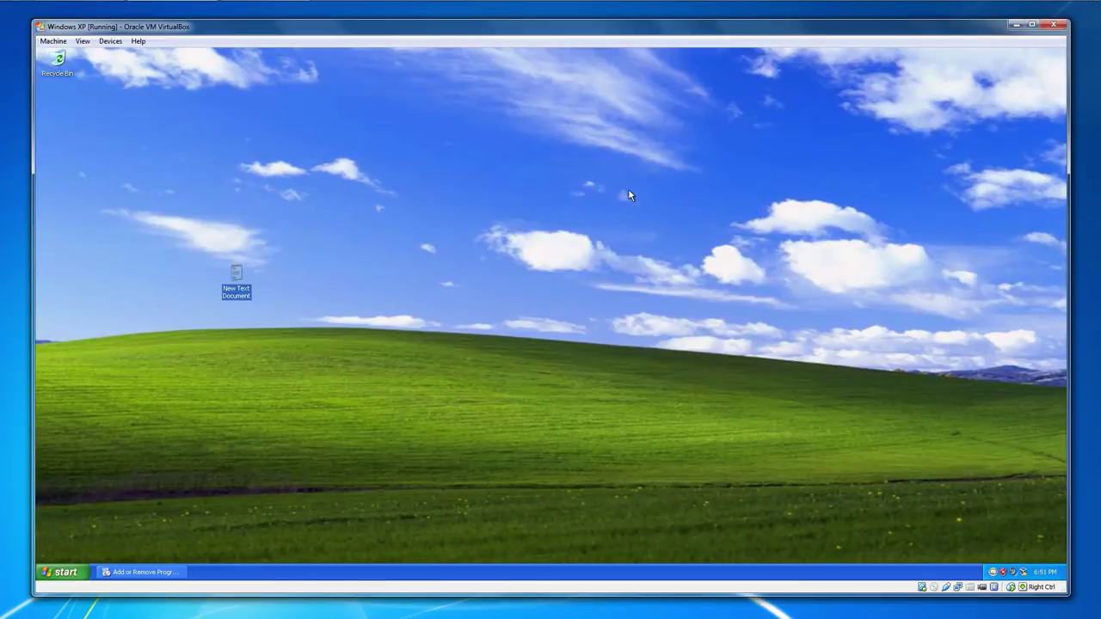
# - Copy the New Text Document and paste roughly 40 copies across the desktop
pyautogui.hotkey('ctrl', 'c')
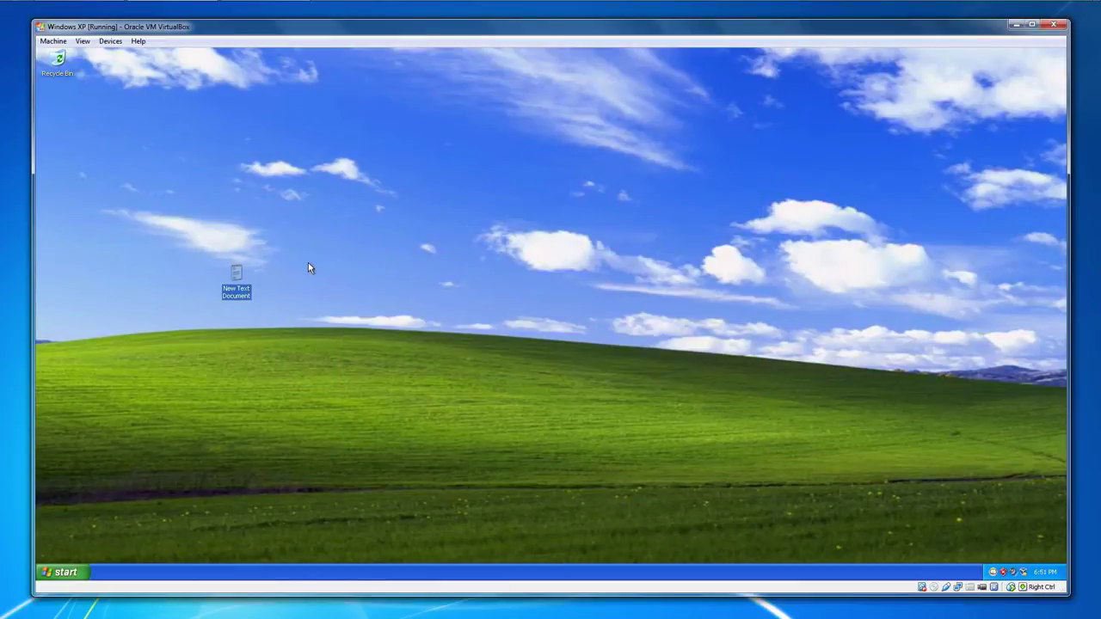
pyautogui.click(308, 264)
pyautogui.hotkey('ctrl', 'v')
pyautogui.hotkey('ctrl', 'v')
pyautogui.hotkey('ctrl', 'v')
pyautogui.hotkey('ctrl', 'v')
pyautogui.hotkey('ctrl', 'v')
pyautogui.hotkey('ctrl', 'v')
pyautogui.hotkey('ctrl', 'v')
pyautogui.hotkey('ctrl', 'v')
pyautogui.hotkey('ctrl', 'v')
pyautogui.hotkey('ctrl', 'v')
pyautogui.hotkey('ctrl', 'v')
pyautogui.hotkey('ctrl', 'v')
pyautogui.hotkey('ctrl', 'v')
pyautogui.hotkey('ctrl', 'v')
pyautogui.hotkey('ctrl', 'v')
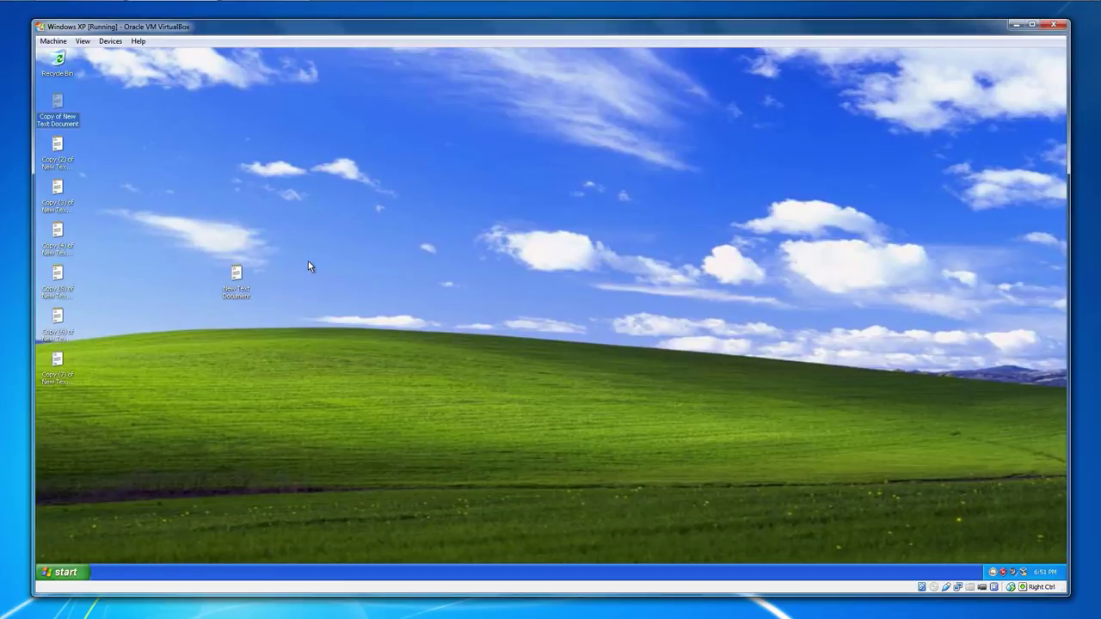
pyautogui.hotkey('ctrl', 'v')
pyautogui.hotkey('ctrl', 'v')
pyautogui.hotkey('ctrl', 'v')
pyautogui.hotkey('ctrl', 'v')
pyautogui.hotkey('ctrl', 'v')
pyautogui.hotkey('ctrl', 'v')
pyautogui.hotkey('ctrl', 'v')
pyautogui.hotkey('ctrl', 'v')
pyautogui.hotkey('ctrl', 'v')
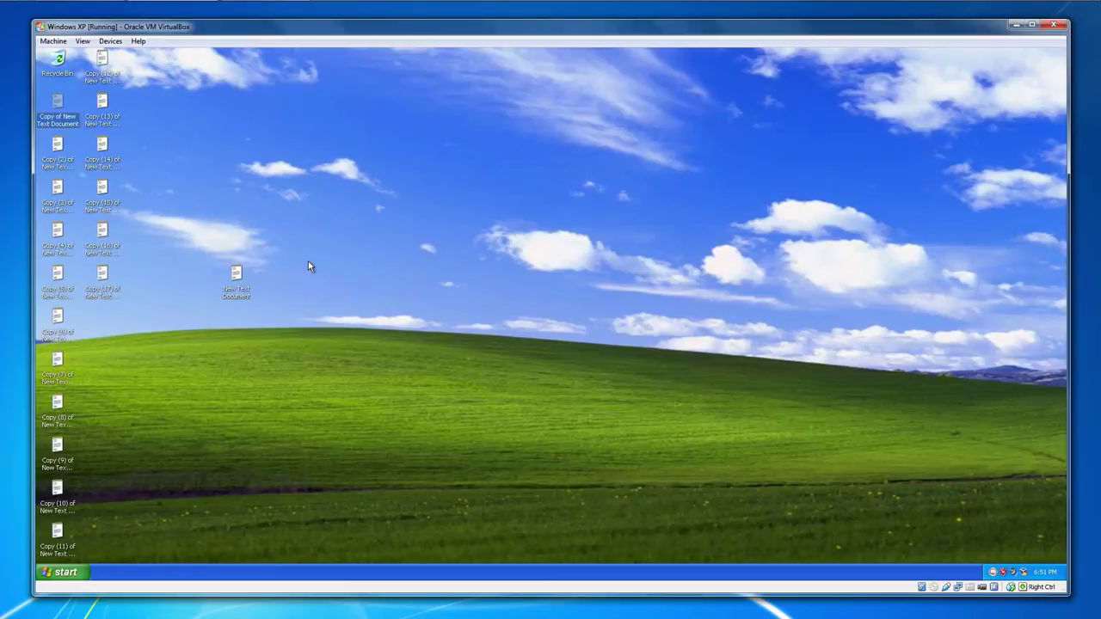
pyautogui.hotkey('ctrl', 'v')
pyautogui.hotkey('ctrl', 'v')
pyautogui.hotkey('ctrl', 'v')
pyautogui.hotkey('ctrl', 'v')
pyautogui.hotkey('ctrl', 'v')
pyautogui.hotkey('ctrl', 'v')
pyautogui.hotkey('ctrl', 'v')
pyautogui.hotkey('ctrl', 'v')
pyautogui.hotkey('ctrl', 'v')
pyautogui.hotkey('ctrl', 'v')
pyautogui.hotkey('ctrl', 'v')
pyautogui.hotkey('ctrl', 'v')
pyautogui.hotkey('ctrl', 'v')
pyautogui.hotkey('ctrl', 'v')
pyautogui.hotkey('ctrl', 'v')
pyautogui.hotkey('ctrl', 'v')
pyautogui.hotkey('ctrl', 'v')
pyautogui.hotkey('ctrl', 'v')
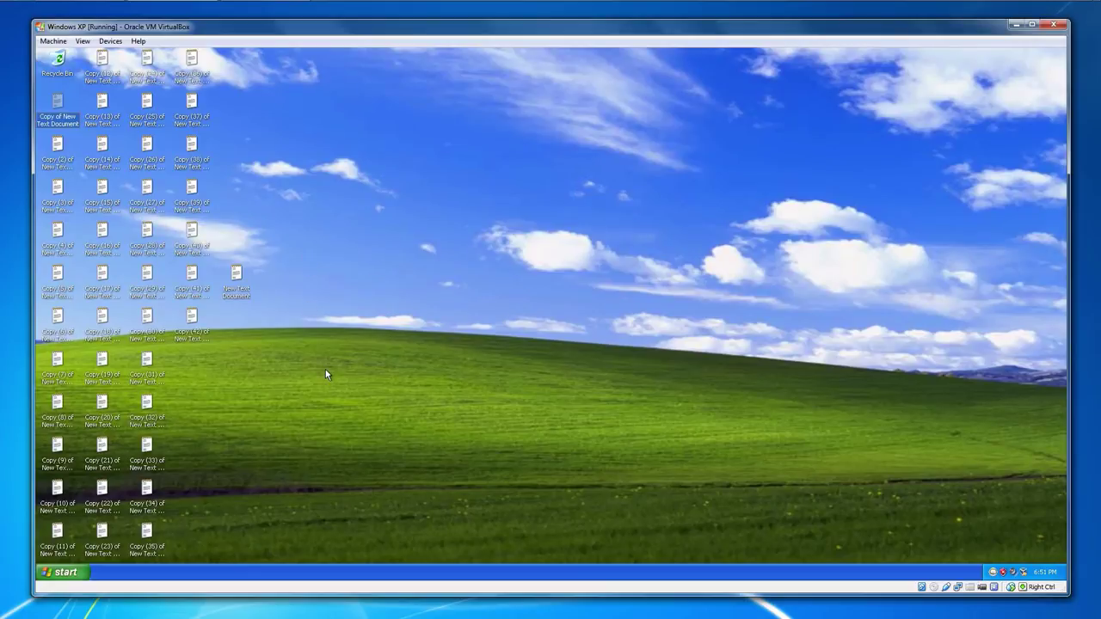
pyautogui.click(67, 571)
pyautogui.click(372, 500)
# - Restart Windows XP through Turn Off Computer to check the text files disappear
pyautogui.click(67, 571)
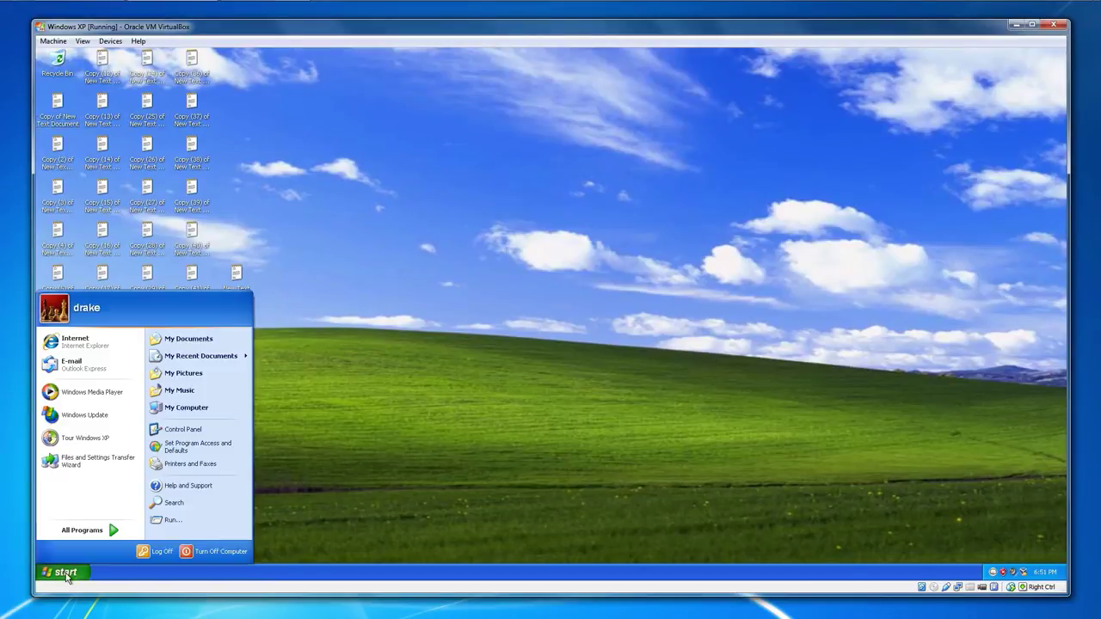
pyautogui.click(217, 555)
pyautogui.press('u')
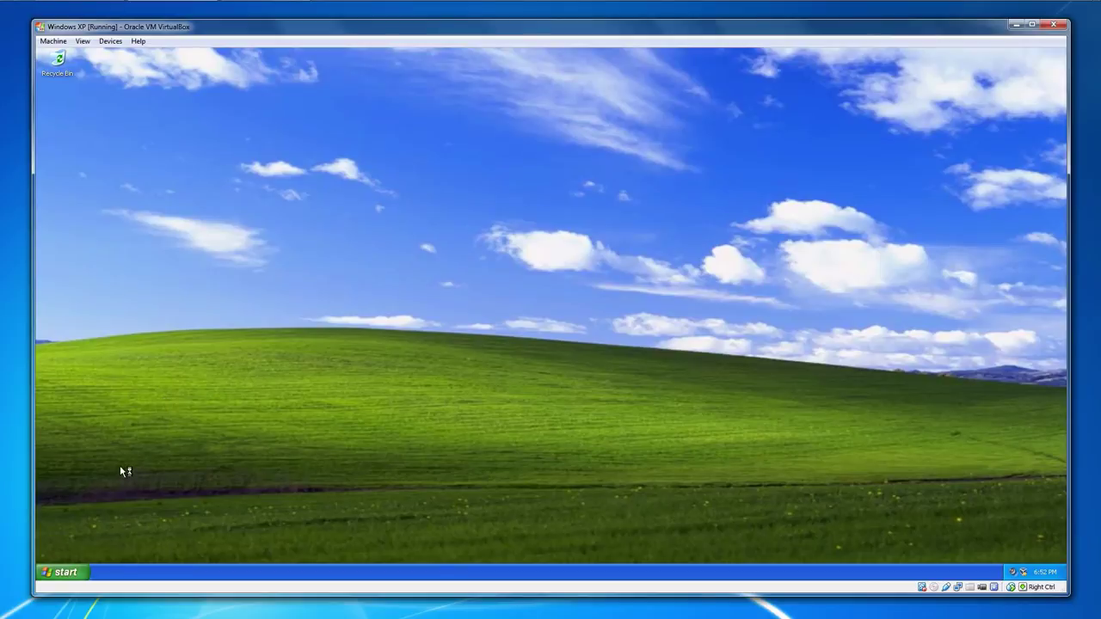
pyautogui.click(73, 575)
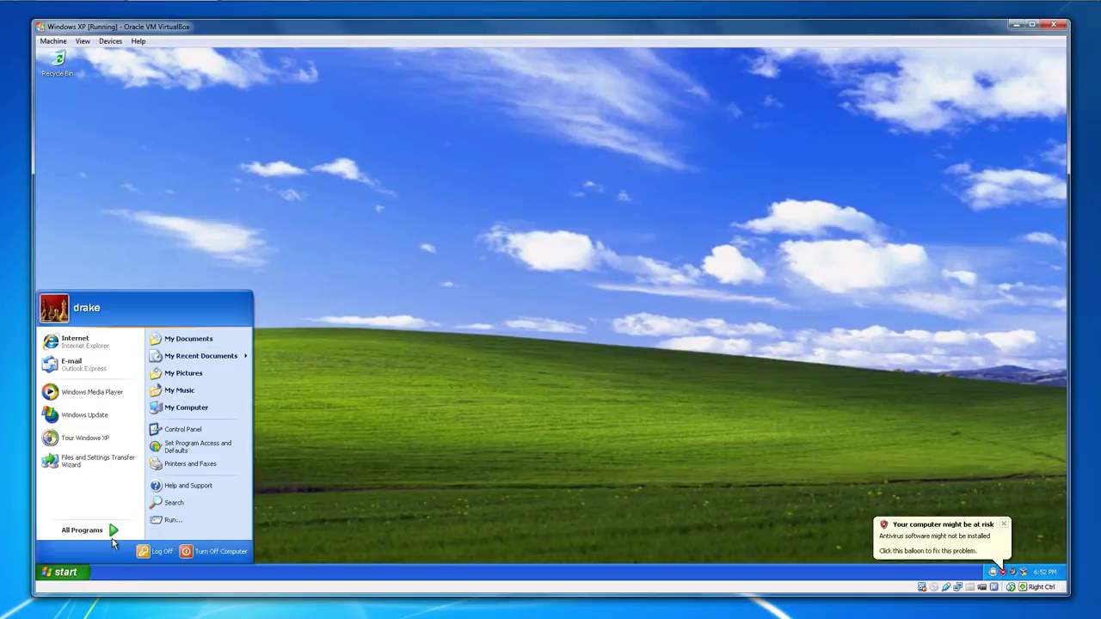
pyautogui.click(352, 483)
pyautogui.press('super+r')
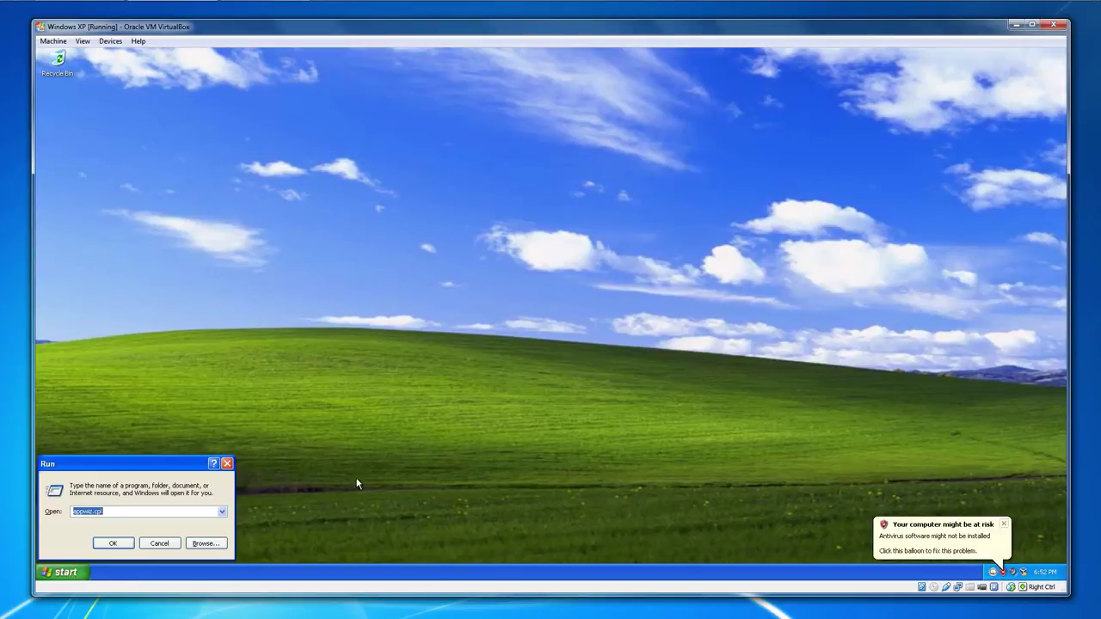
pyautogui.press('Return')
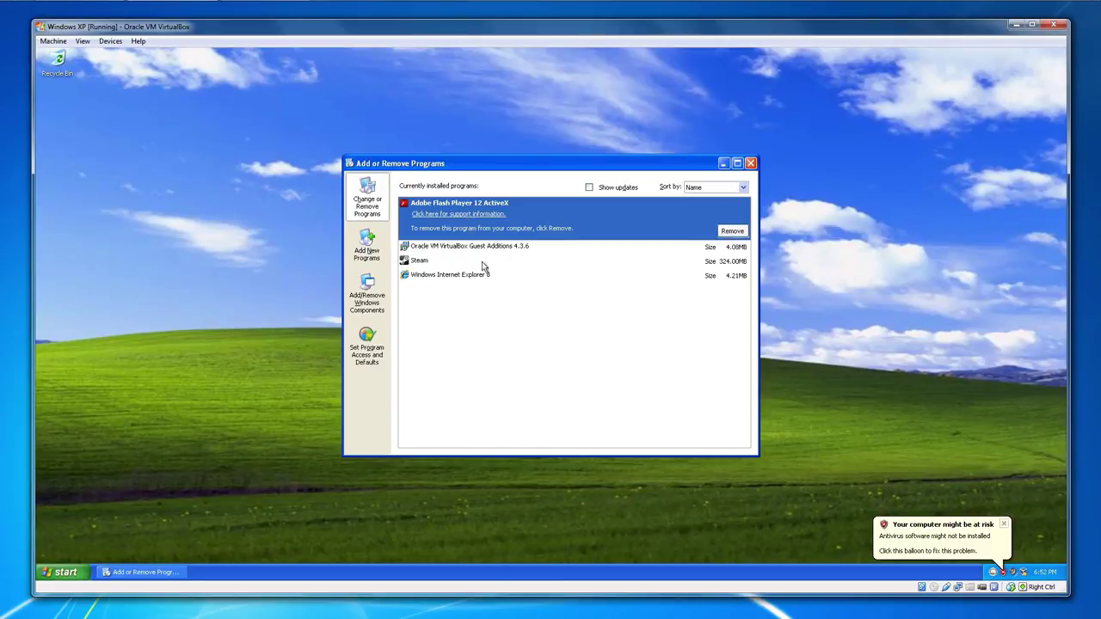
pyautogui.click(482, 263)
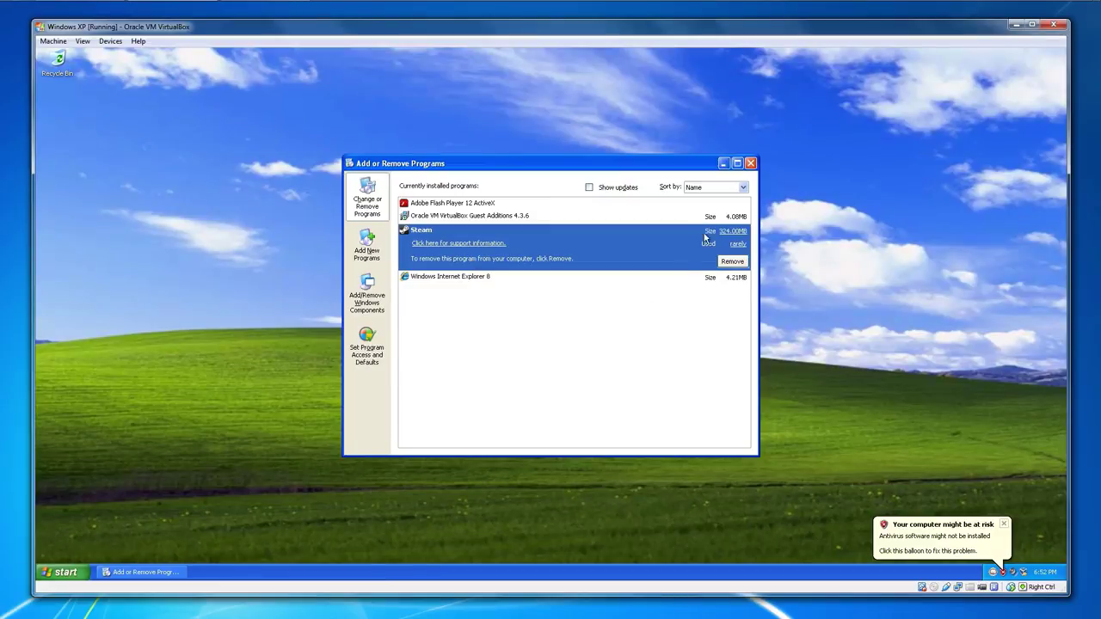
pyautogui.click(750, 163)
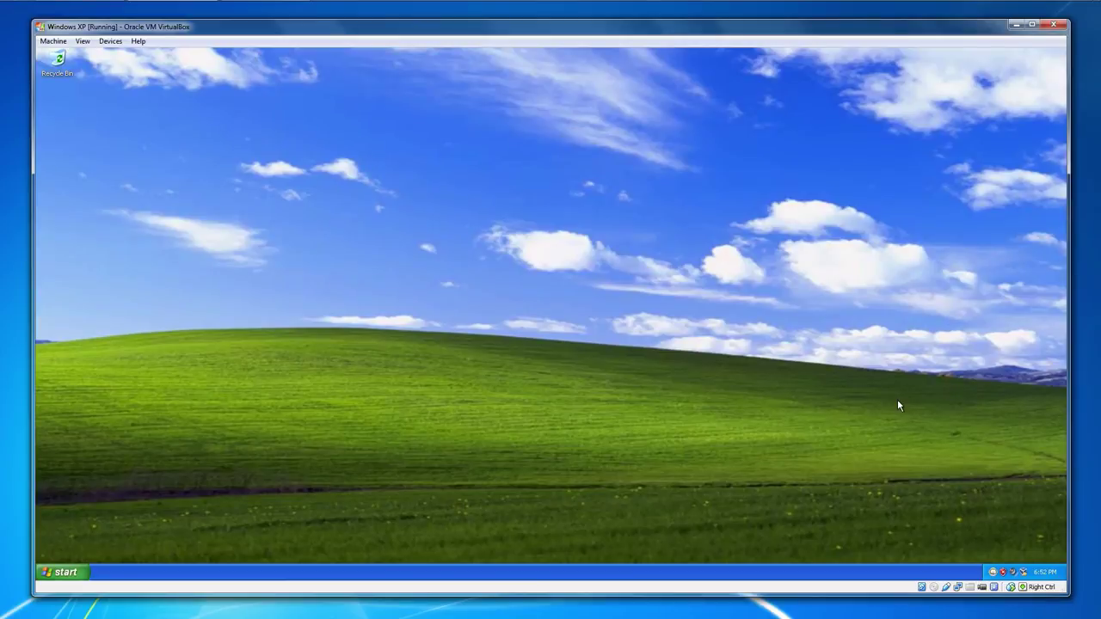
# - Unlock Deep Freeze with the password, choose Boot Thawed, then apply and reboot
pyautogui.keyDown('shift'); pyautogui.doubleClick(993, 572); pyautogui.keyUp('shift')
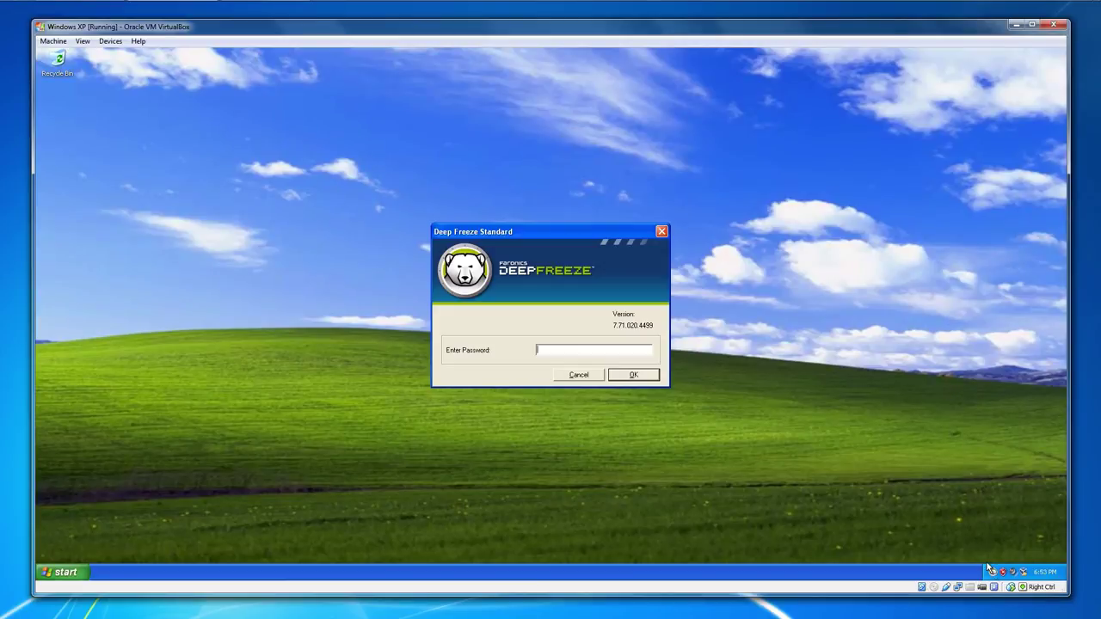
pyautogui.write('1234')
pyautogui.press('Return')
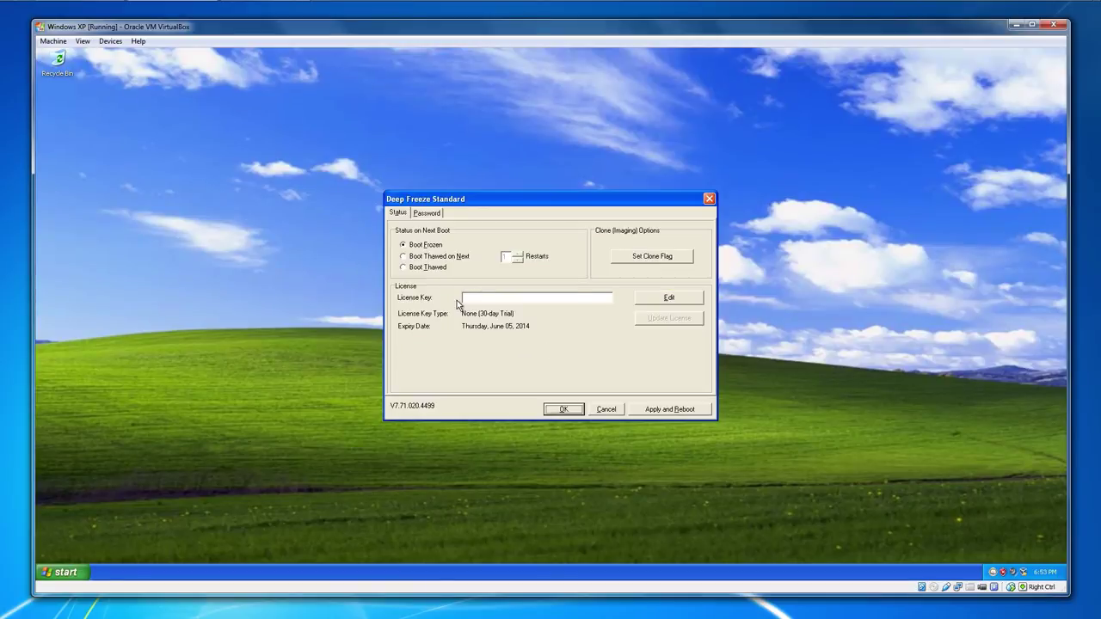
pyautogui.click(430, 269)
pyautogui.click(677, 409)
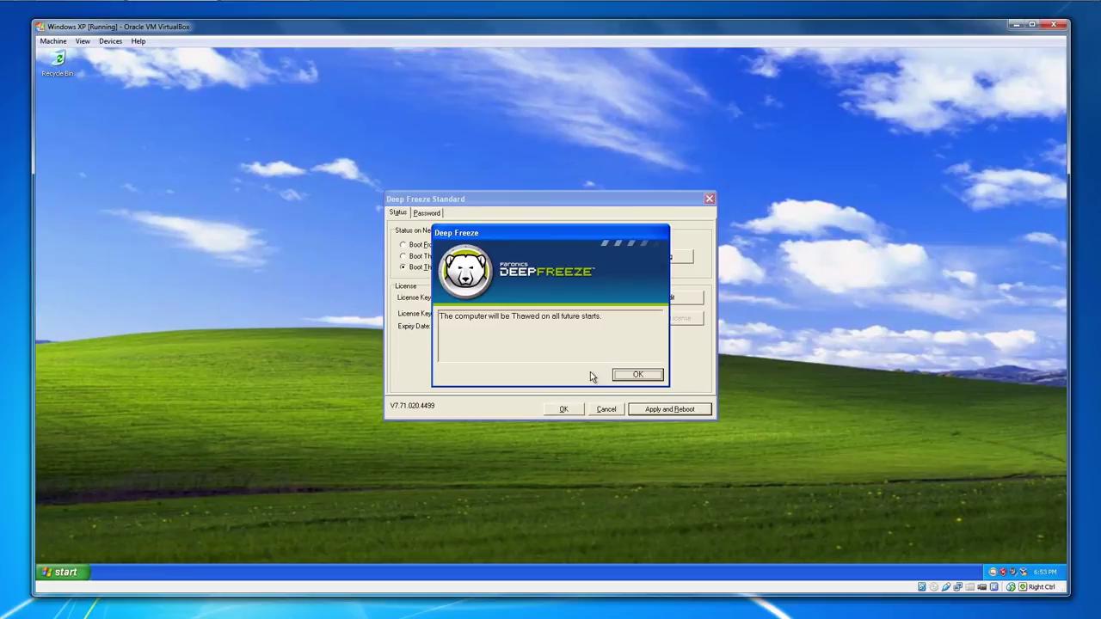
pyautogui.click(627, 374)
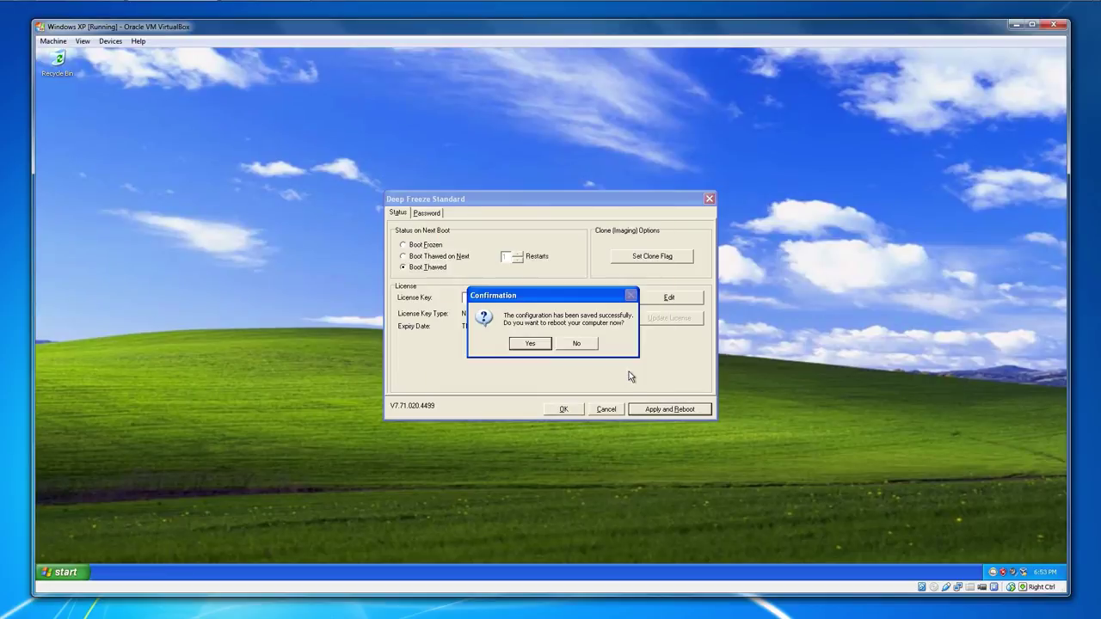
pyautogui.click(531, 344)
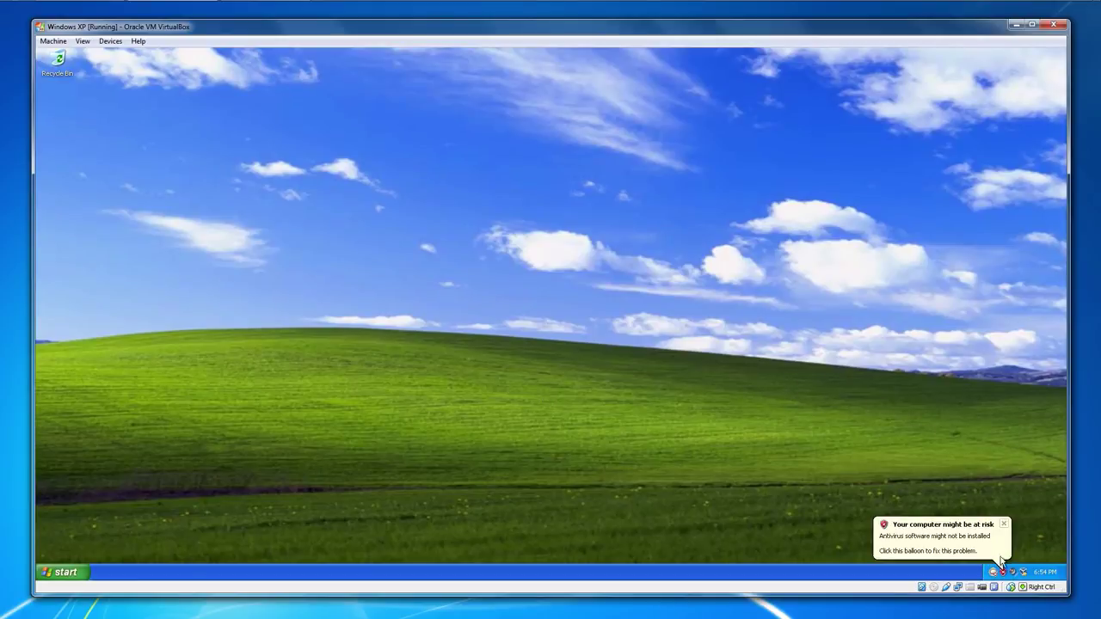
# - Close the 'Your computer might be at risk' balloon
pyautogui.click(1003, 524)
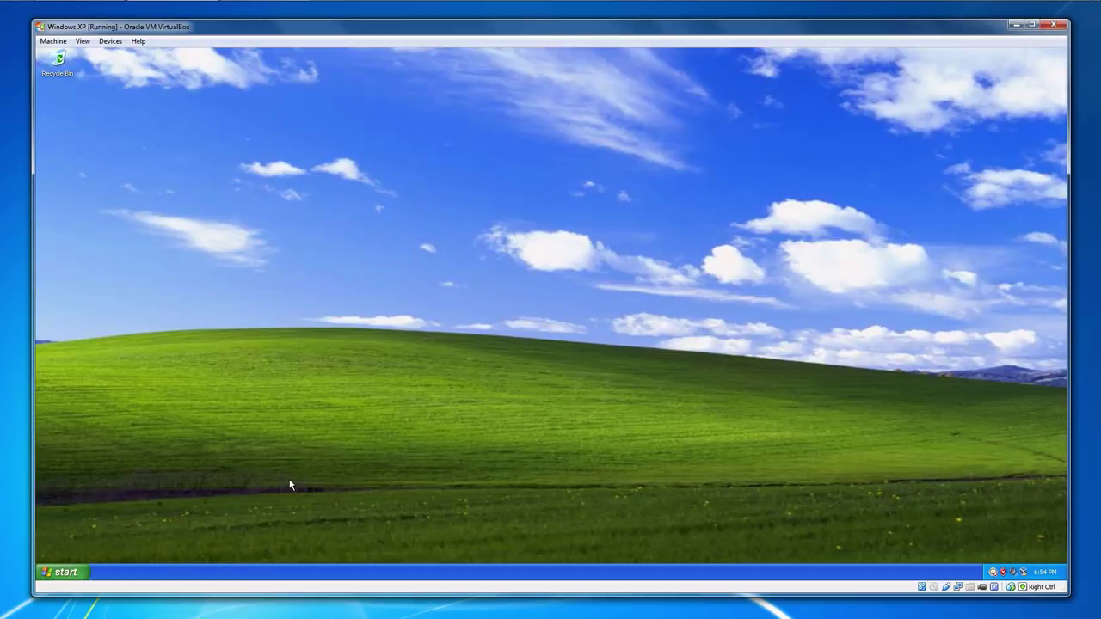
# - Browse through My Computer to C:\Program Files\Faronics_DFS
pyautogui.click(65, 572)
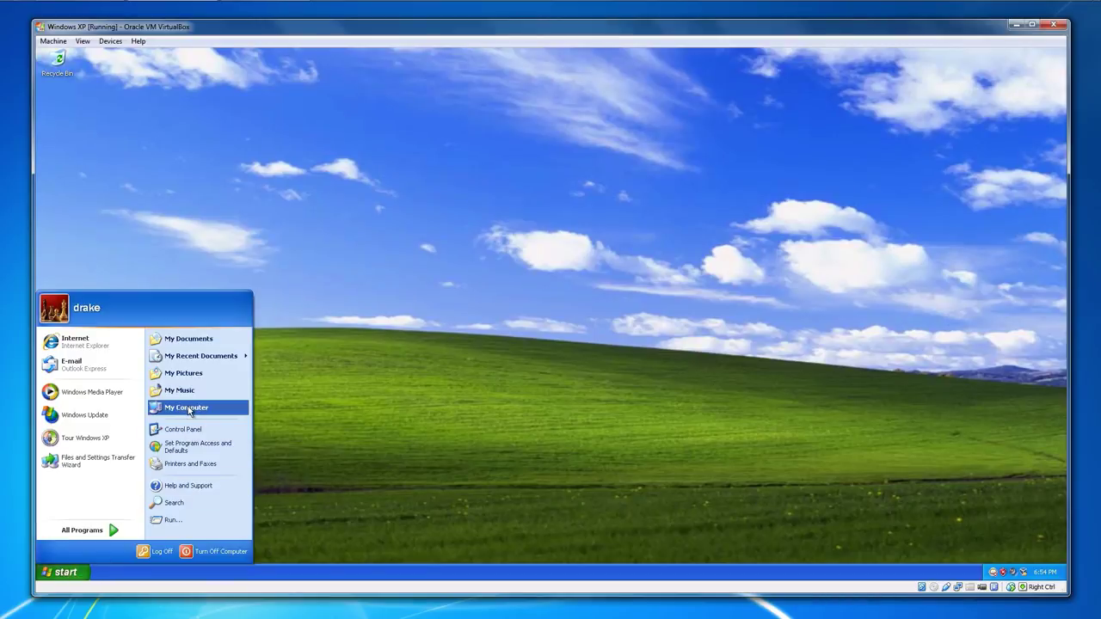
pyautogui.click(191, 409)
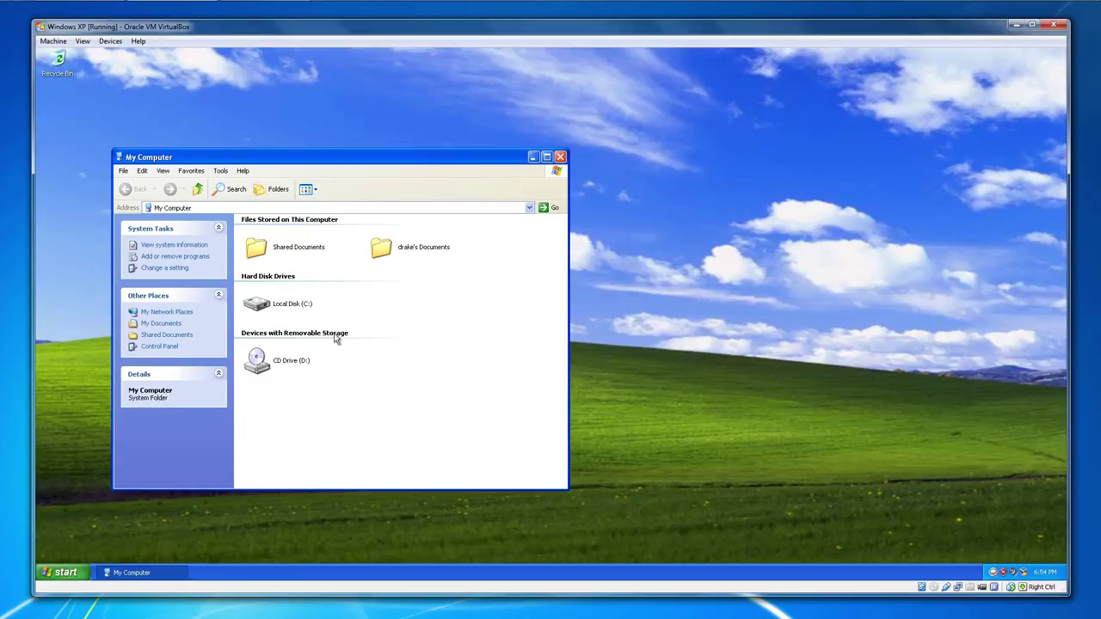
pyautogui.doubleClick(264, 308)
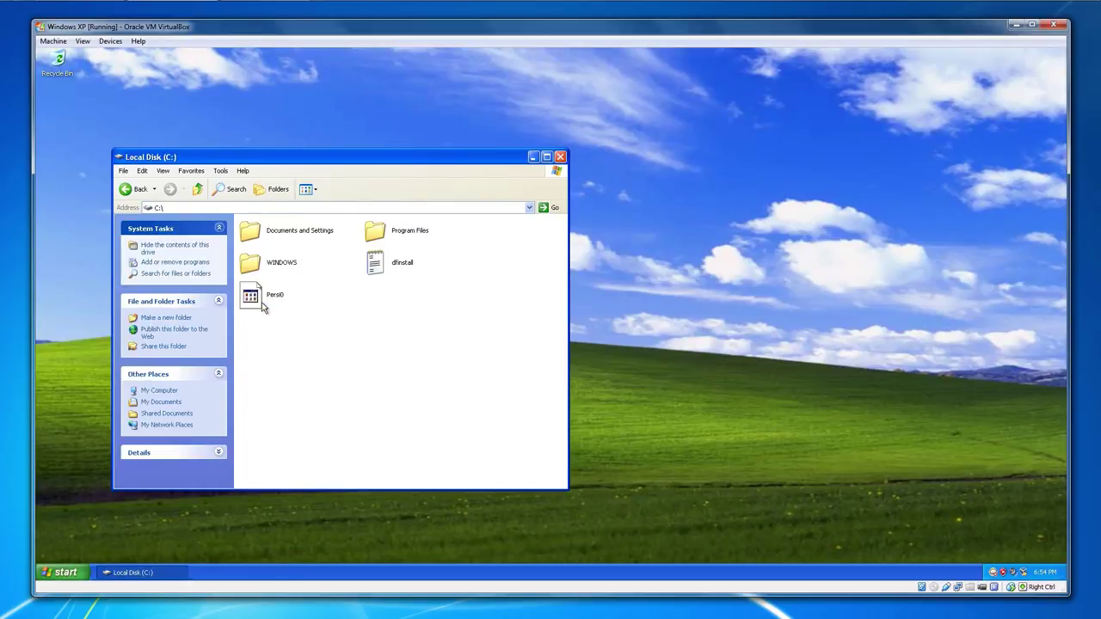
pyautogui.doubleClick(389, 241)
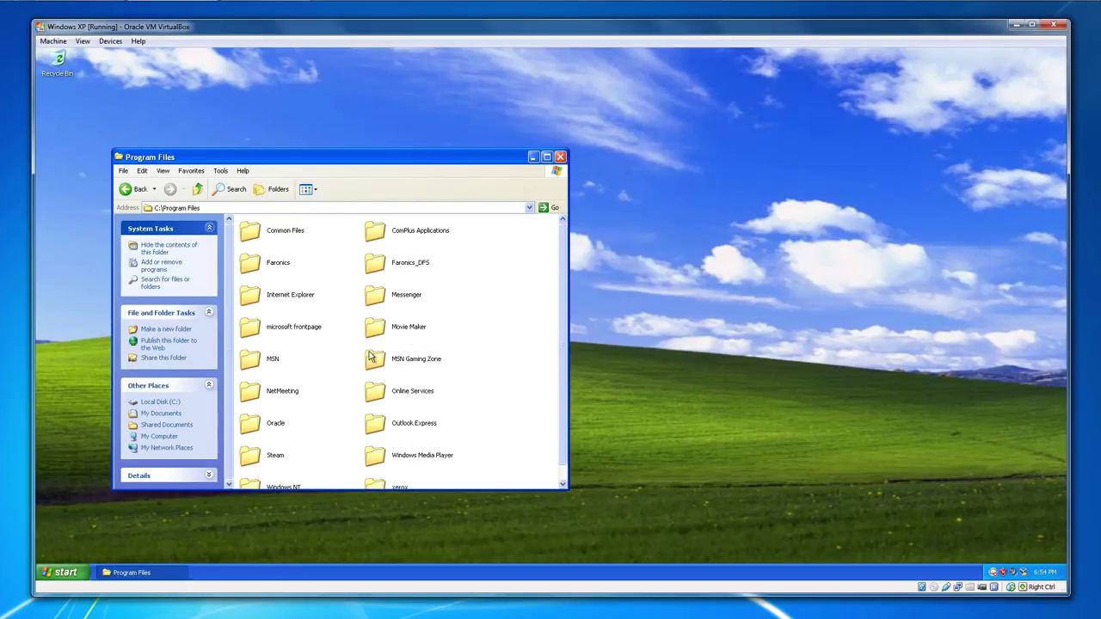
pyautogui.doubleClick(394, 265)
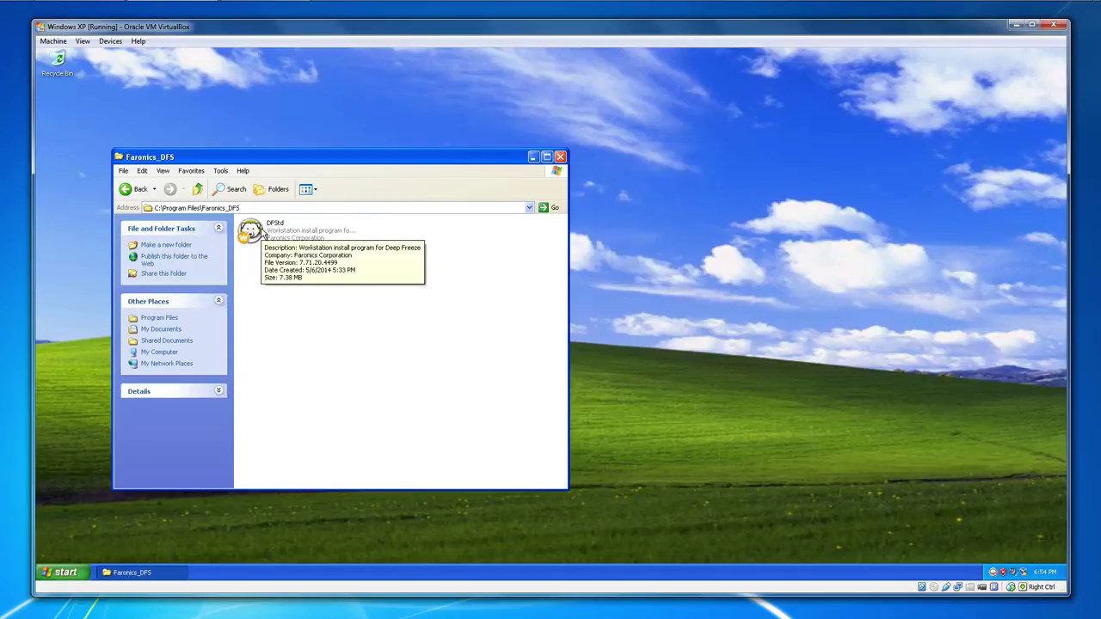
# - Run DFStd past the security warning and welcome page to the uninstall page
pyautogui.doubleClick(263, 235)
pyautogui.click(582, 325)
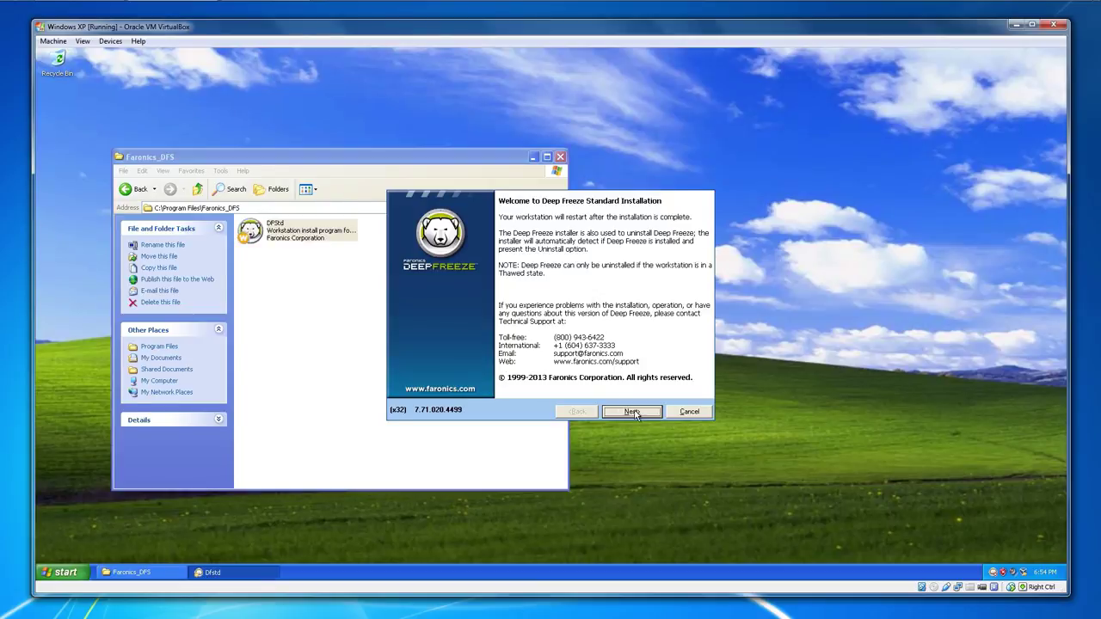
pyautogui.click(632, 412)
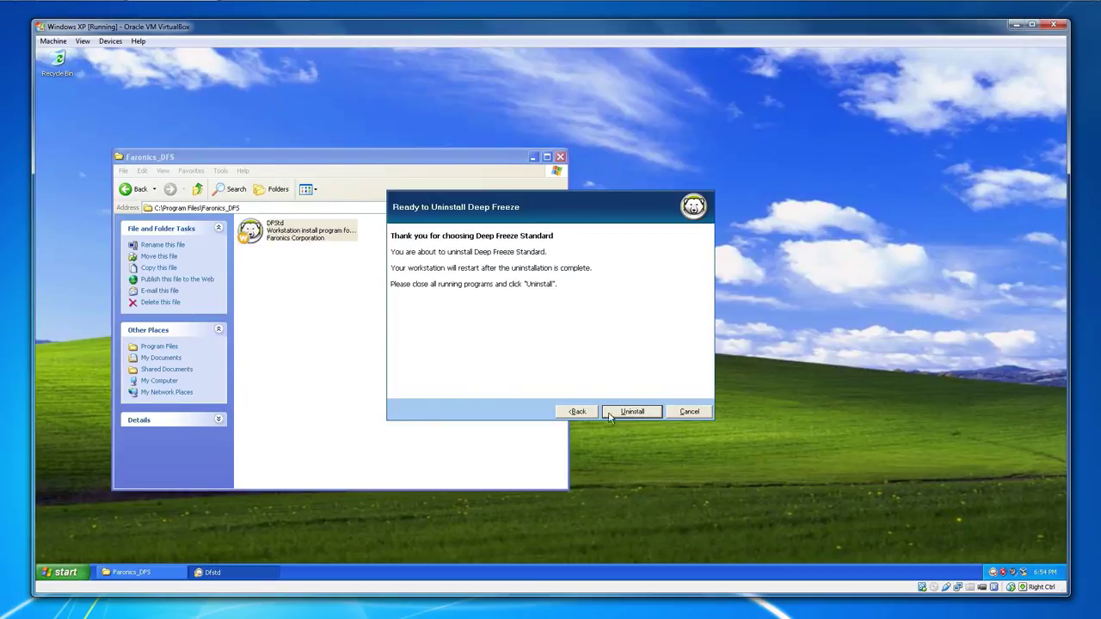